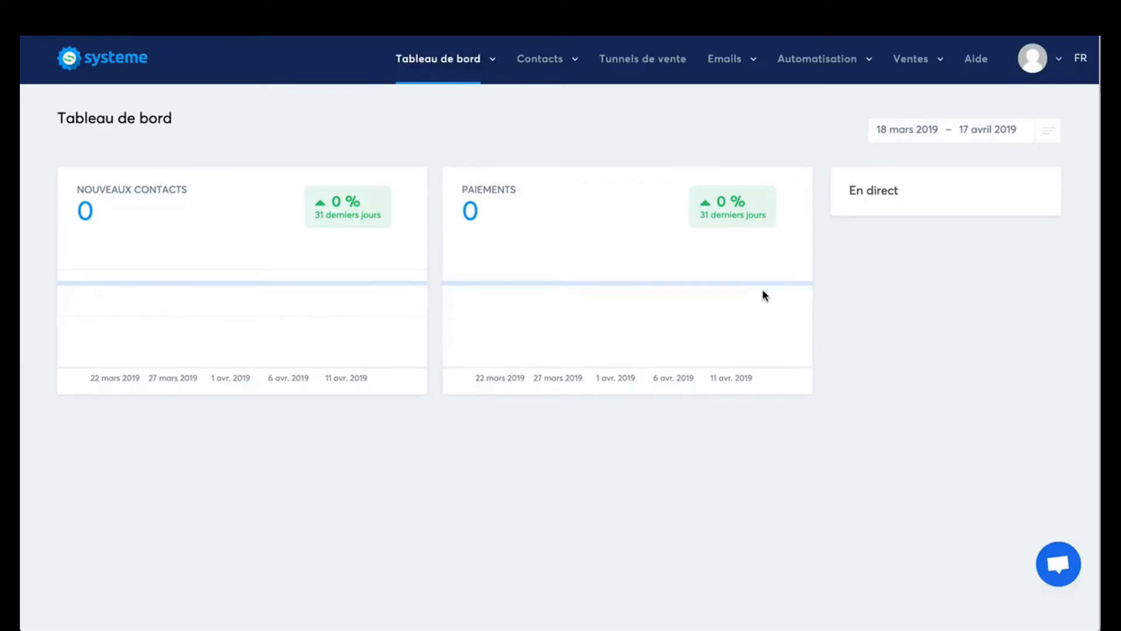
Step: Open the automation rules list and look through the trigger types offered by its filter
left_click(823, 69)
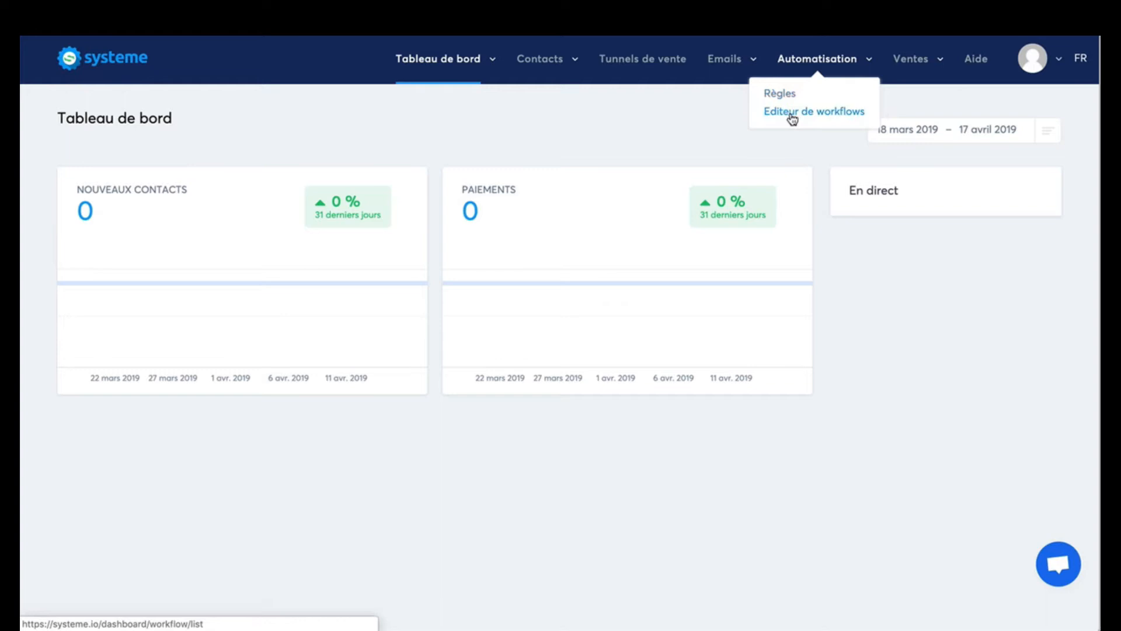
left_click(783, 95)
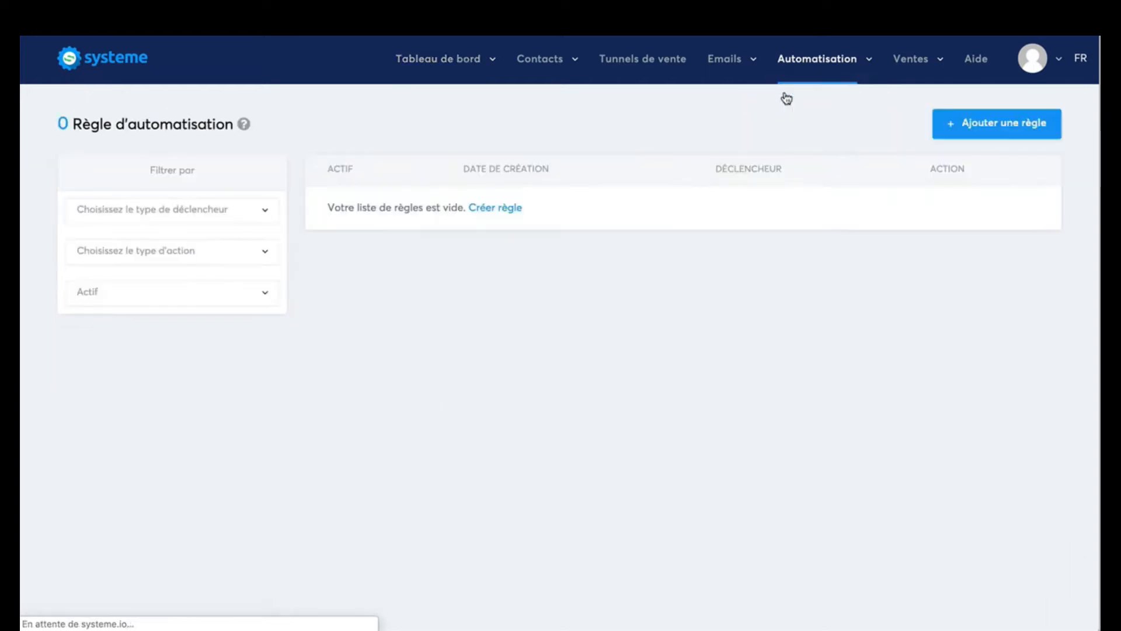
left_click(184, 210)
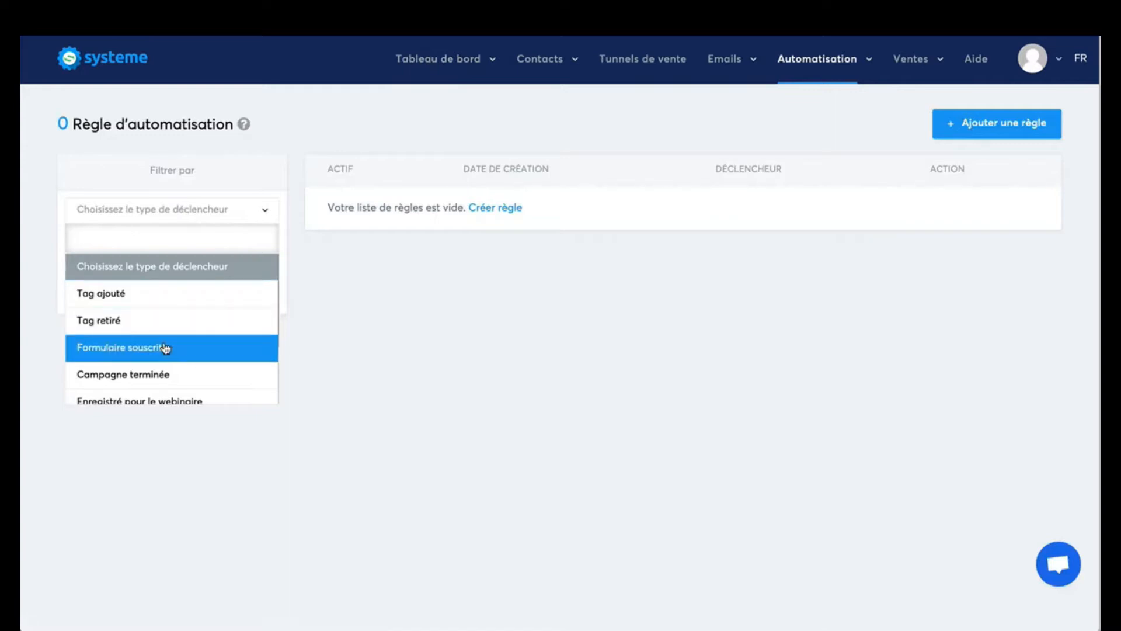
scroll(165, 348, "down", 2)
left_click(320, 338)
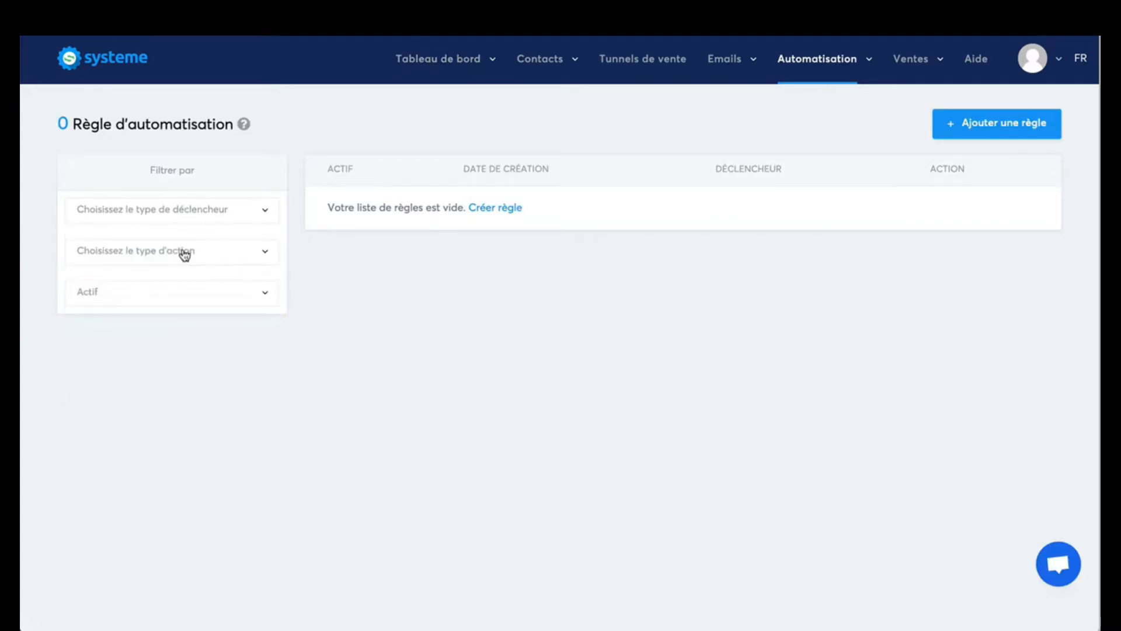
Step: Create a new rule with the "Formulaire souscrit" trigger for the funnel step "Génération d'audience: Formulaire de blog"
left_click(967, 126)
left_click(503, 173)
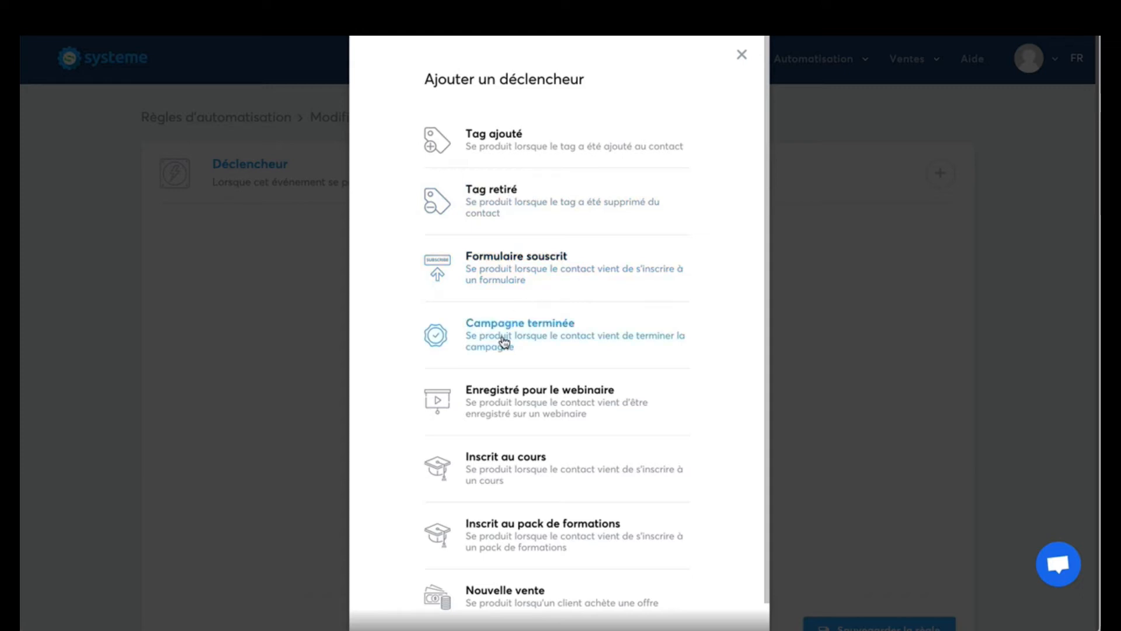
scroll(429, 352, "down", 1)
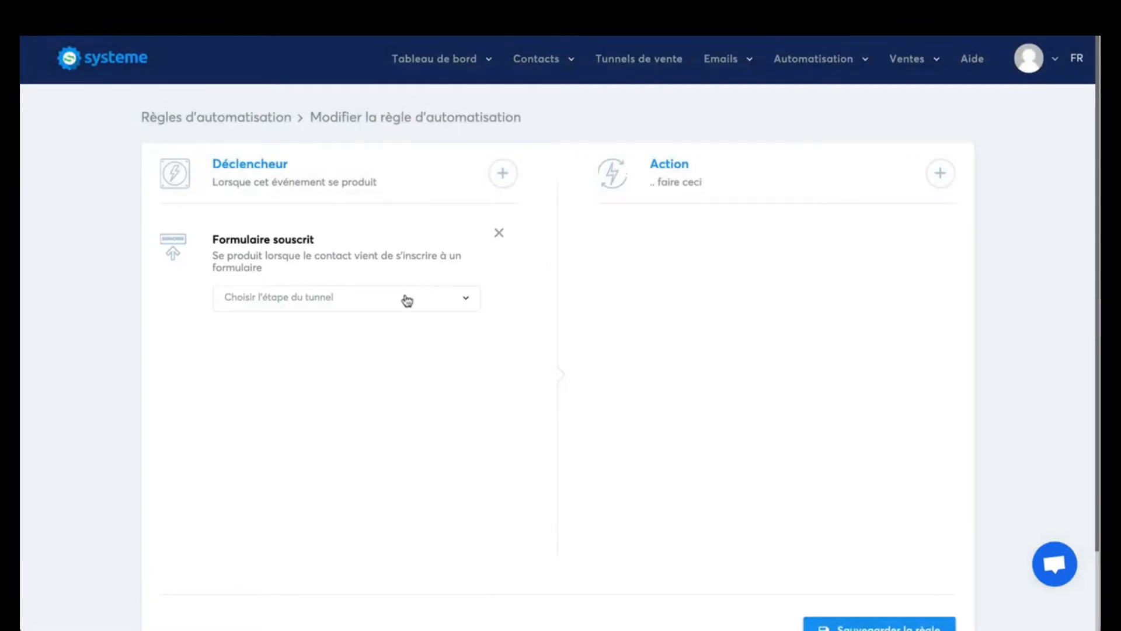
left_click(403, 299)
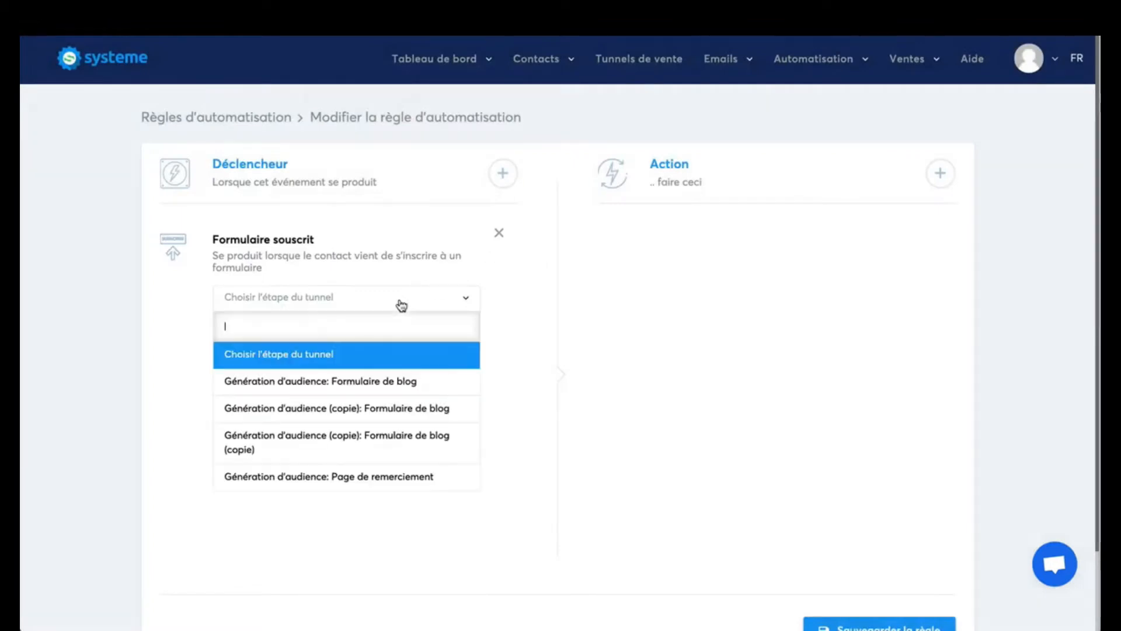
left_click(393, 381)
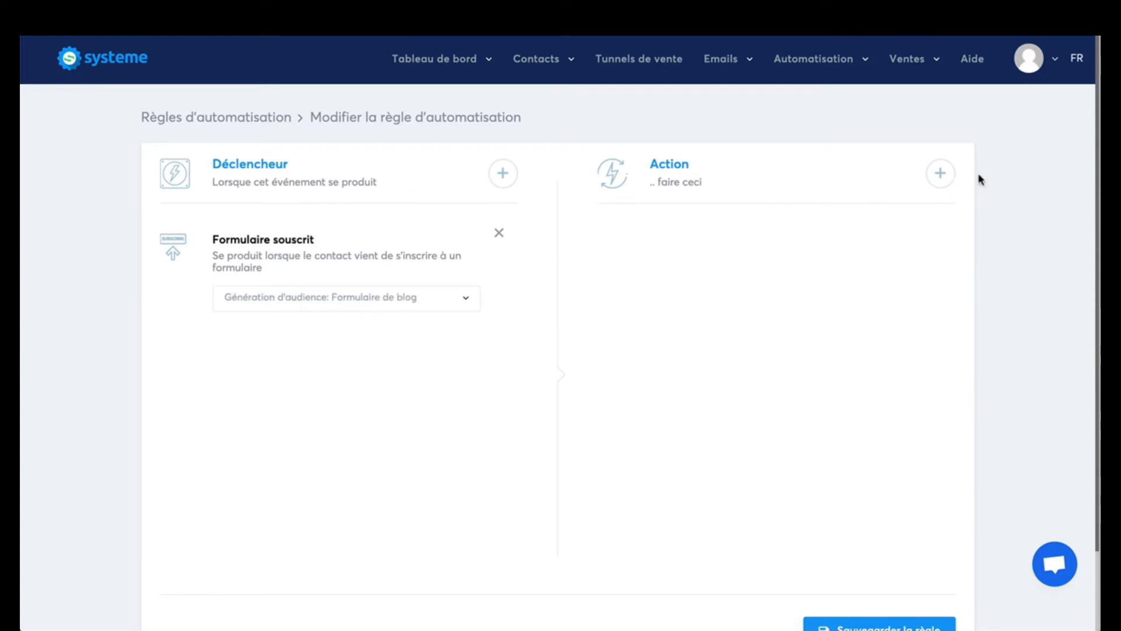
Step: Add an "Ajouter un tag" action to the rule with the tag "Contacts"
left_click(940, 174)
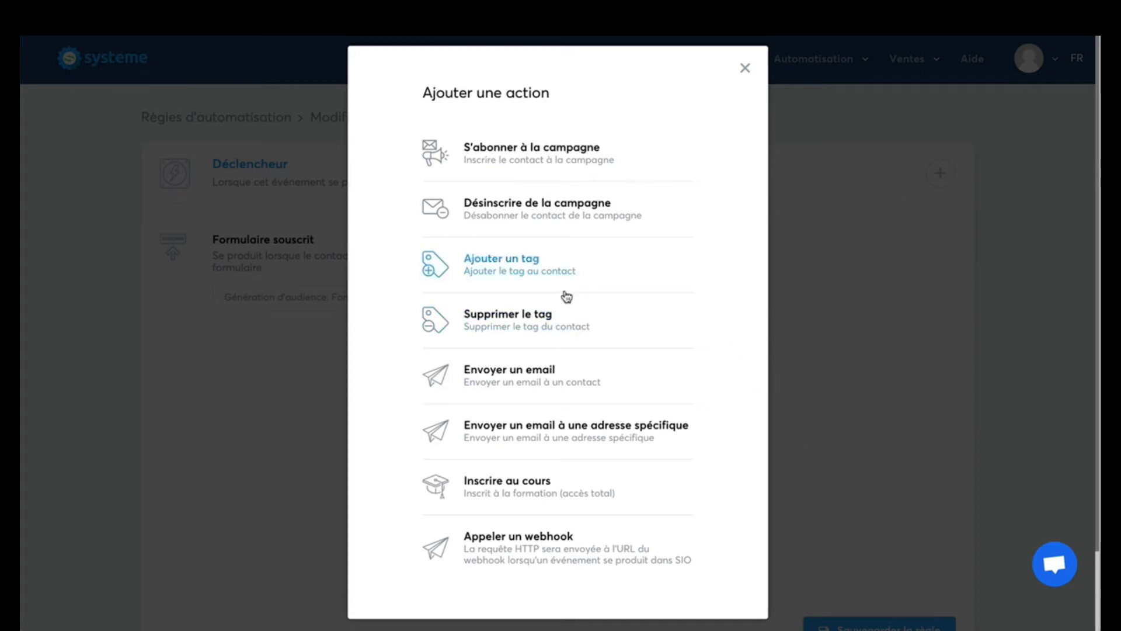
left_click(510, 263)
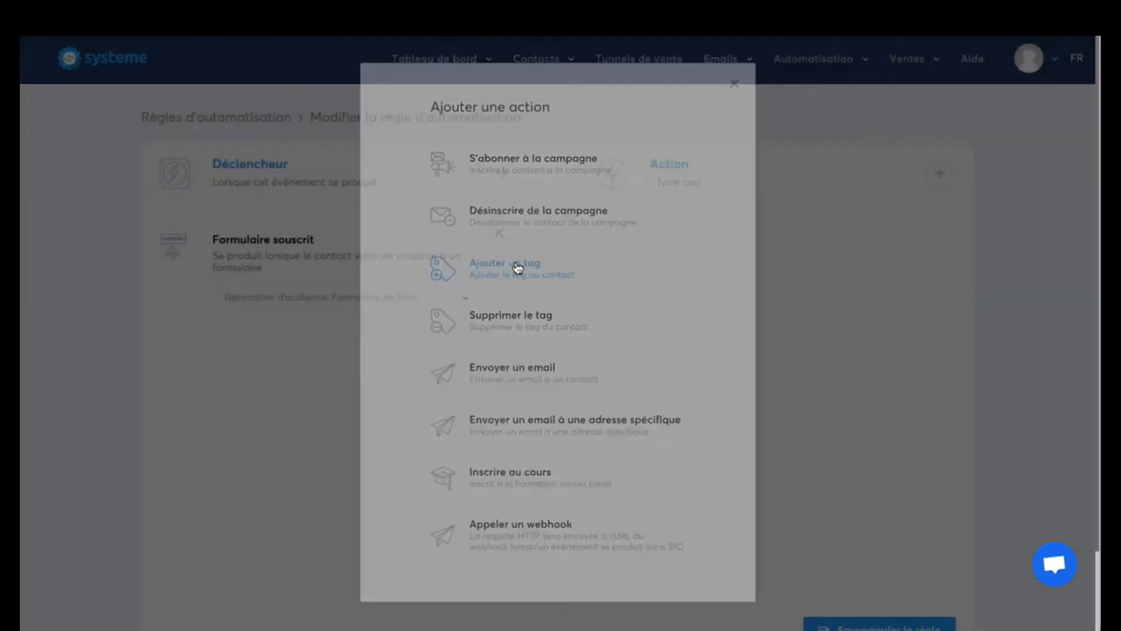
left_click(746, 303)
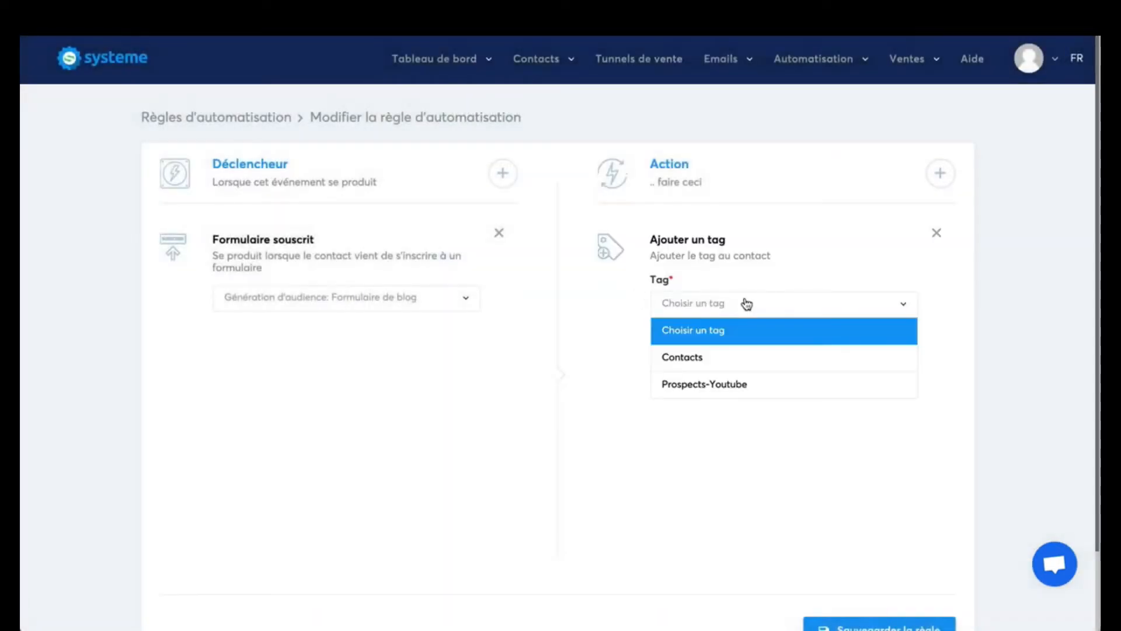
left_click(737, 304)
left_click(736, 304)
left_click(721, 360)
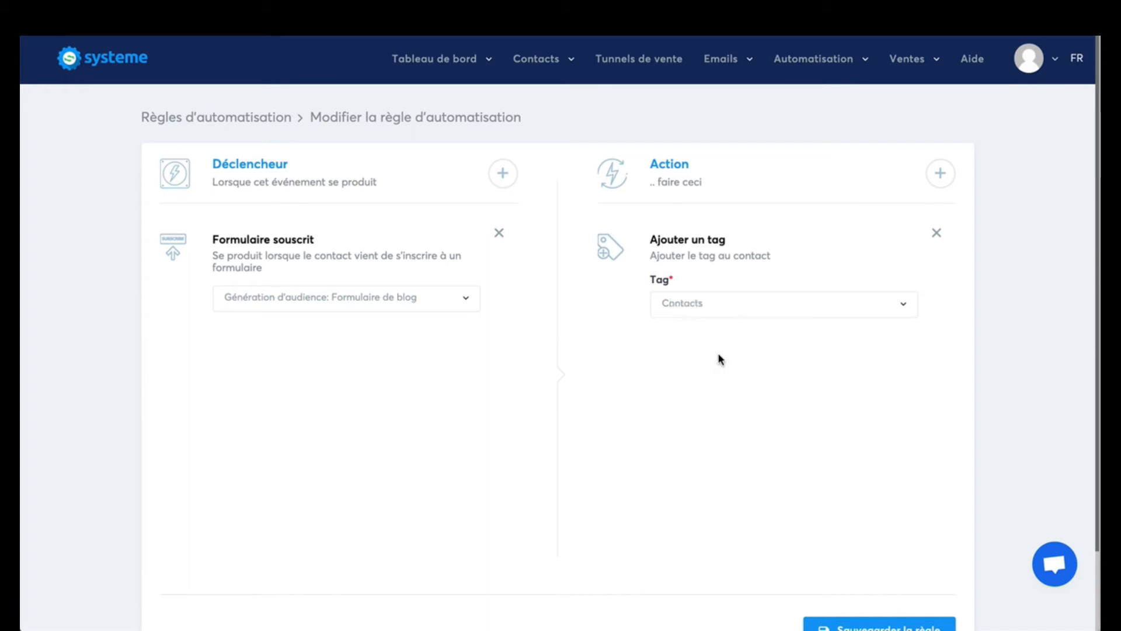
Step: Add a "S'abonner à la campagne" action to the rule with the campaign "7 conseils pour ..."
left_click(940, 173)
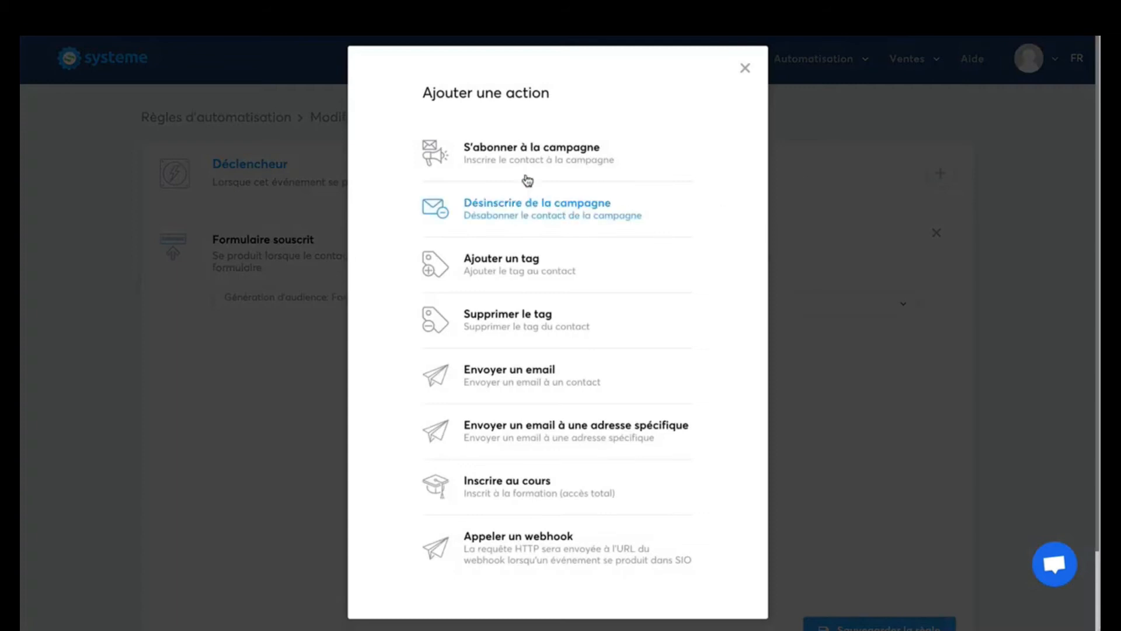
left_click(491, 152)
left_click(729, 438)
left_click(730, 437)
left_click(722, 303)
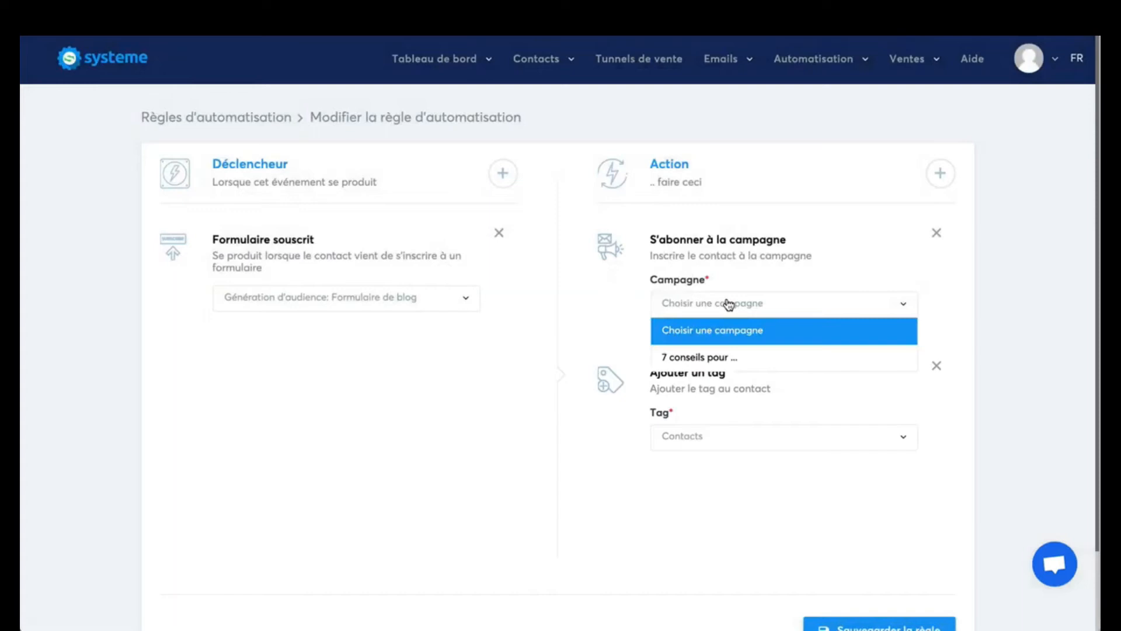
left_click(728, 359)
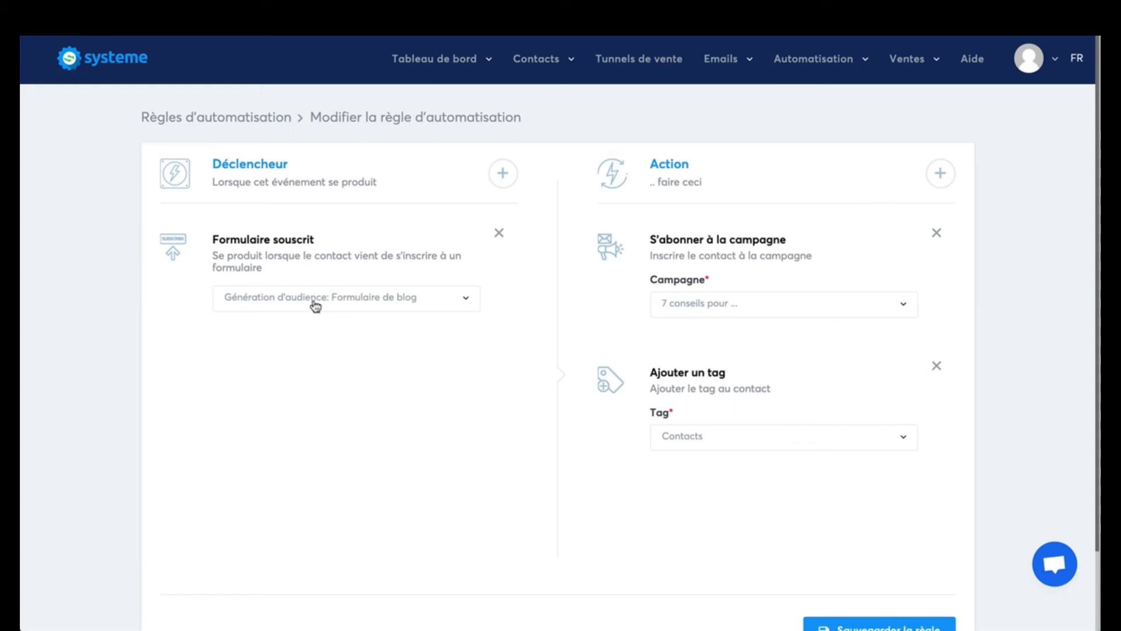
left_click_drag(210, 239, 315, 241)
left_click(234, 242)
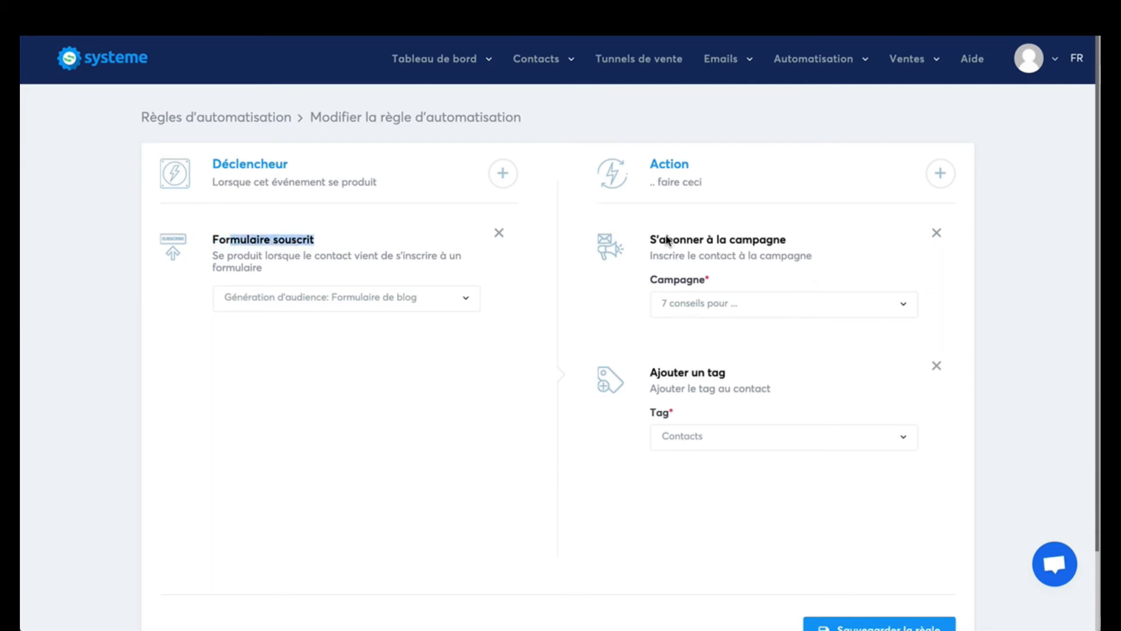
left_click_drag(650, 239, 767, 240)
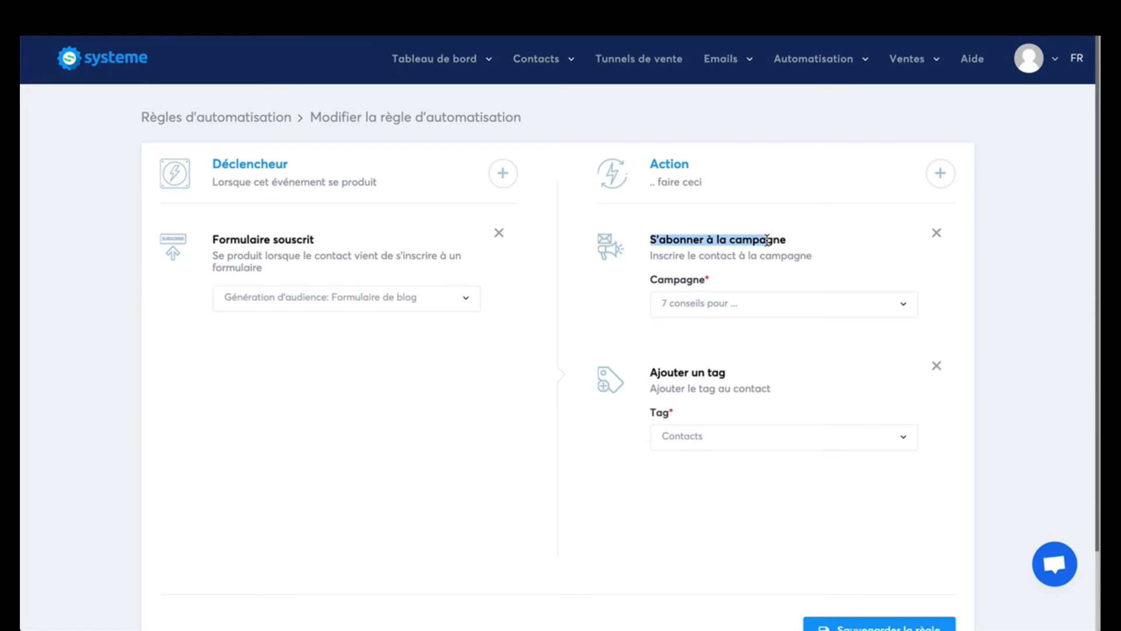
left_click_drag(652, 372, 677, 372)
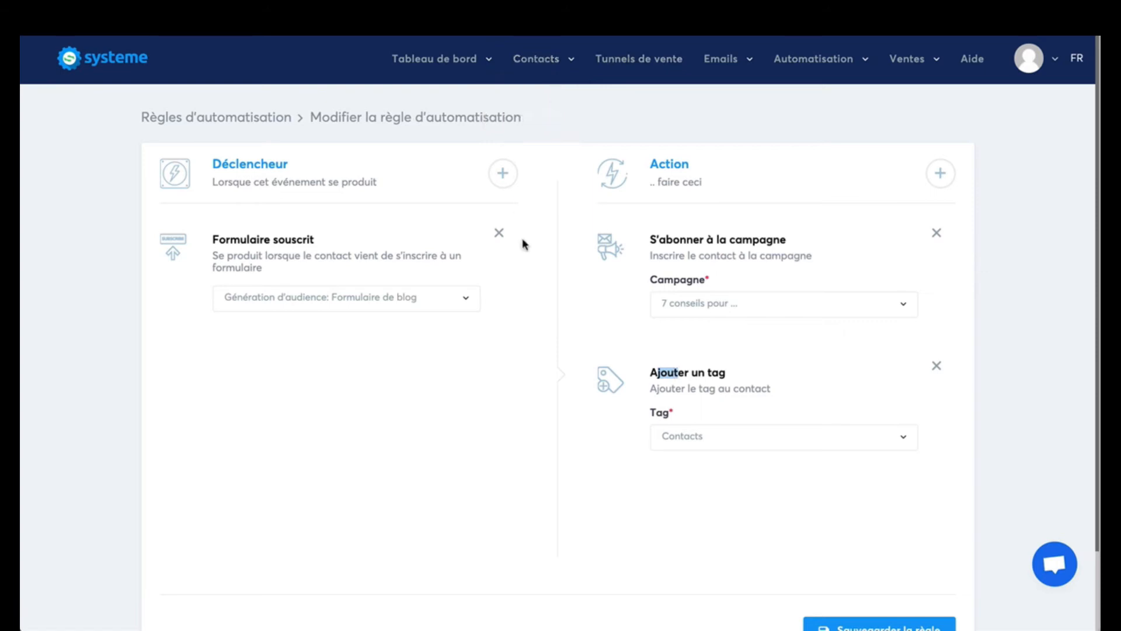
Step: Save the automation rule
scroll(880, 495, "down", 2)
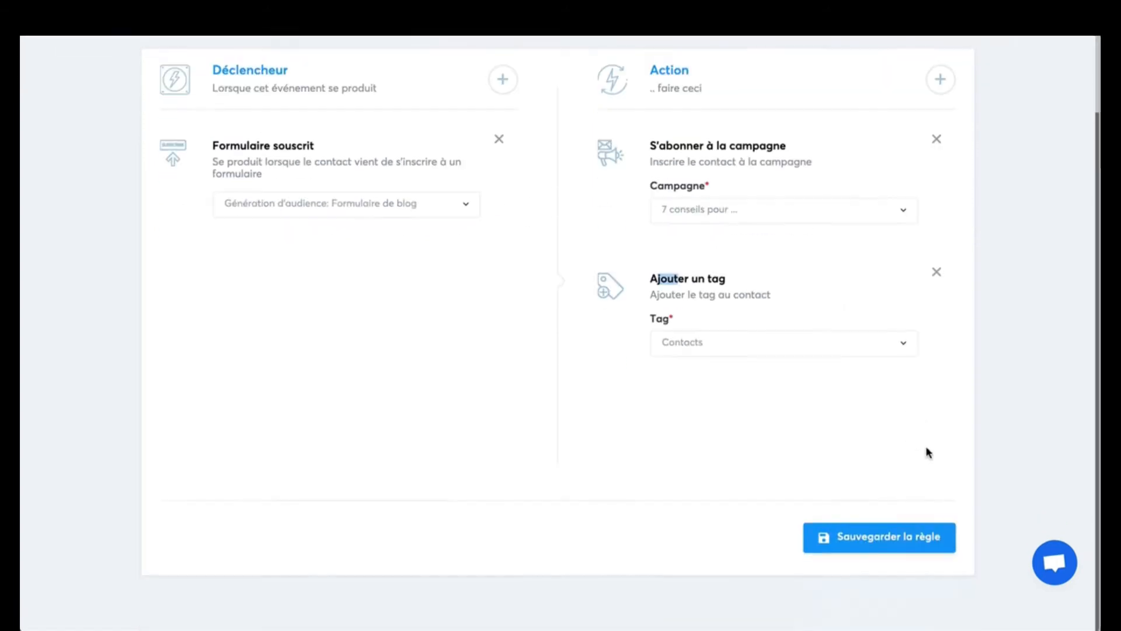
left_click(858, 553)
Step: Open the contacts list and filter it by tag with the condition "Aucun tag"
mouse_move(535, 73)
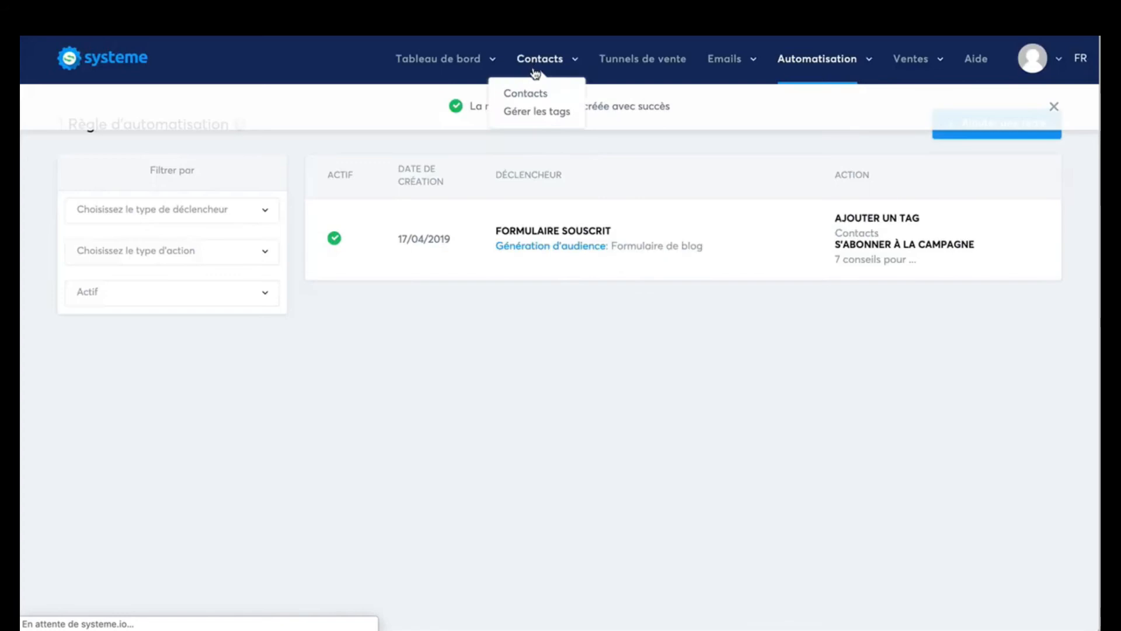
left_click(524, 97)
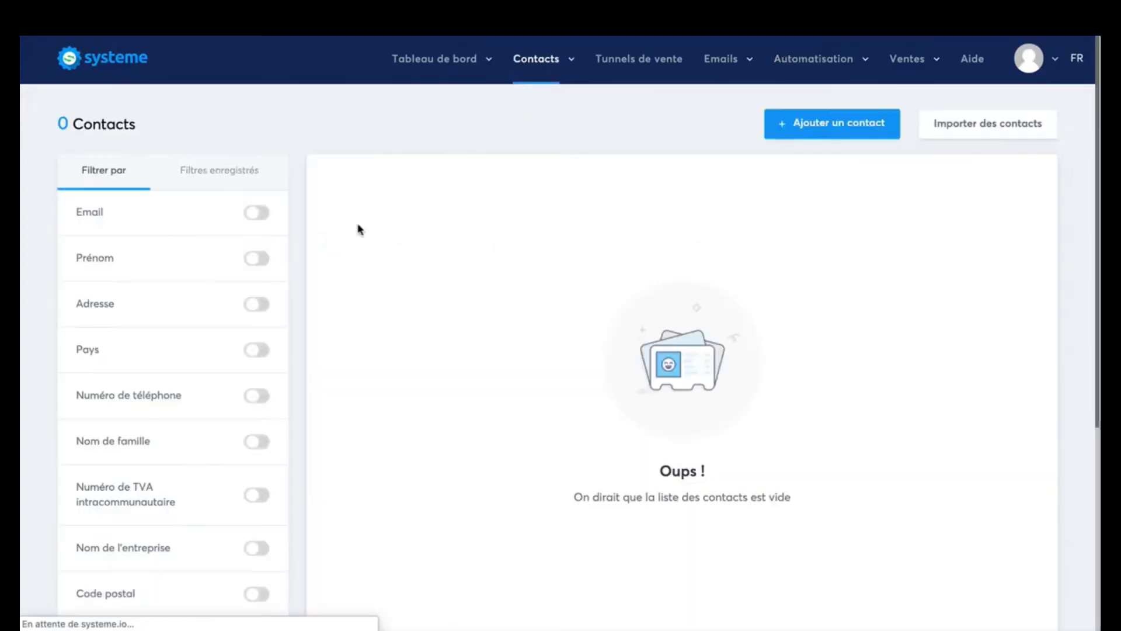
scroll(202, 333, "down", 5)
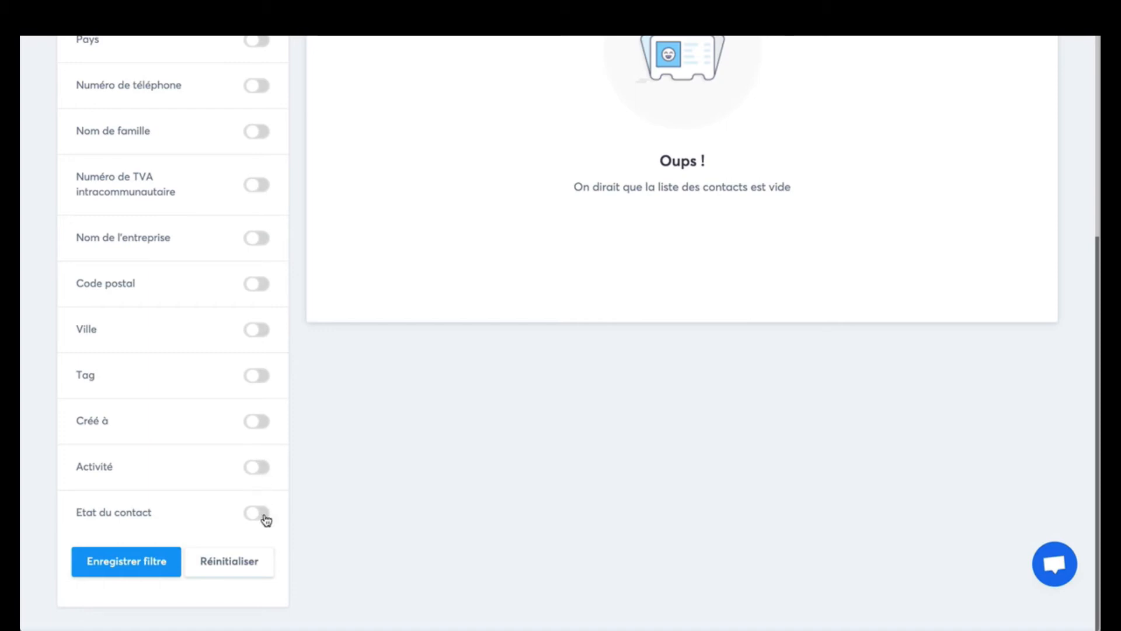
left_click(261, 381)
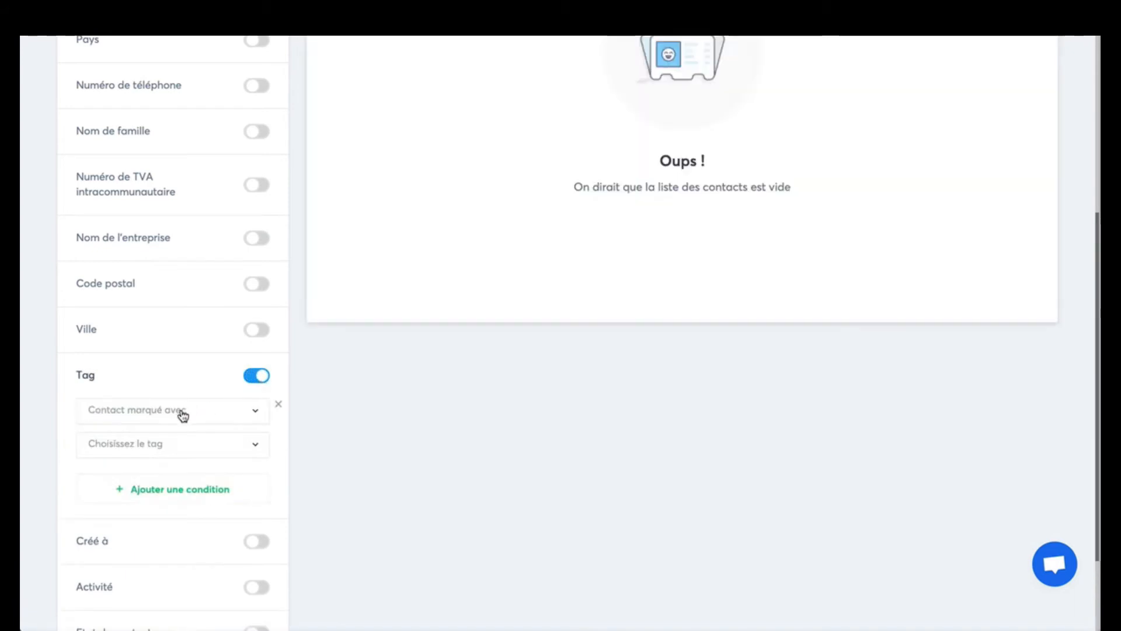
left_click(181, 413)
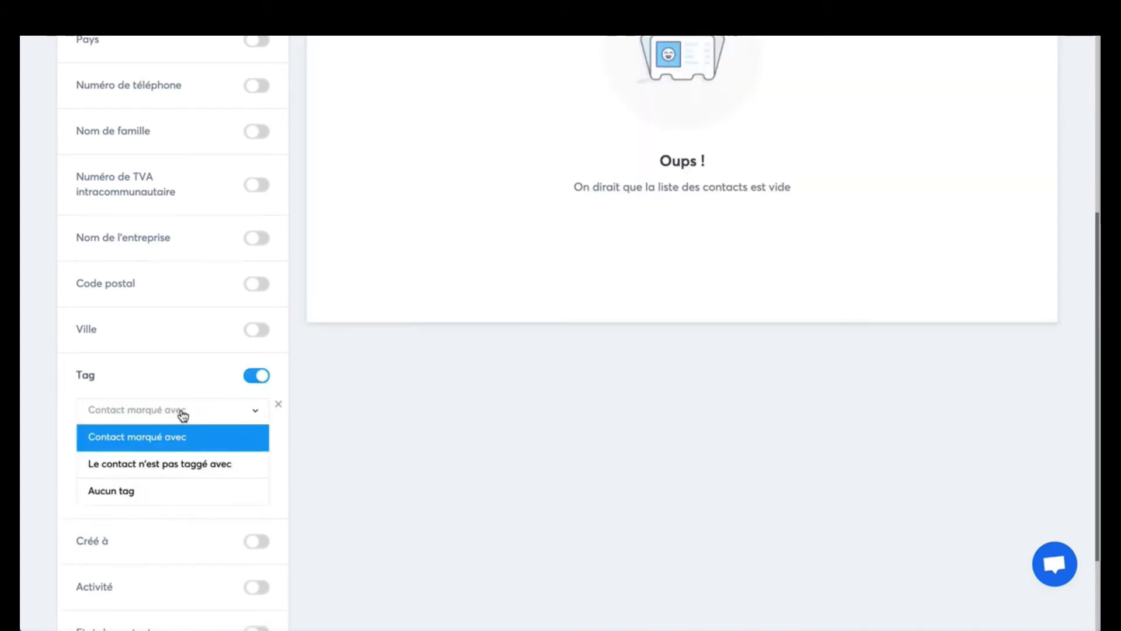
left_click(168, 490)
scroll(467, 302, "up", 5)
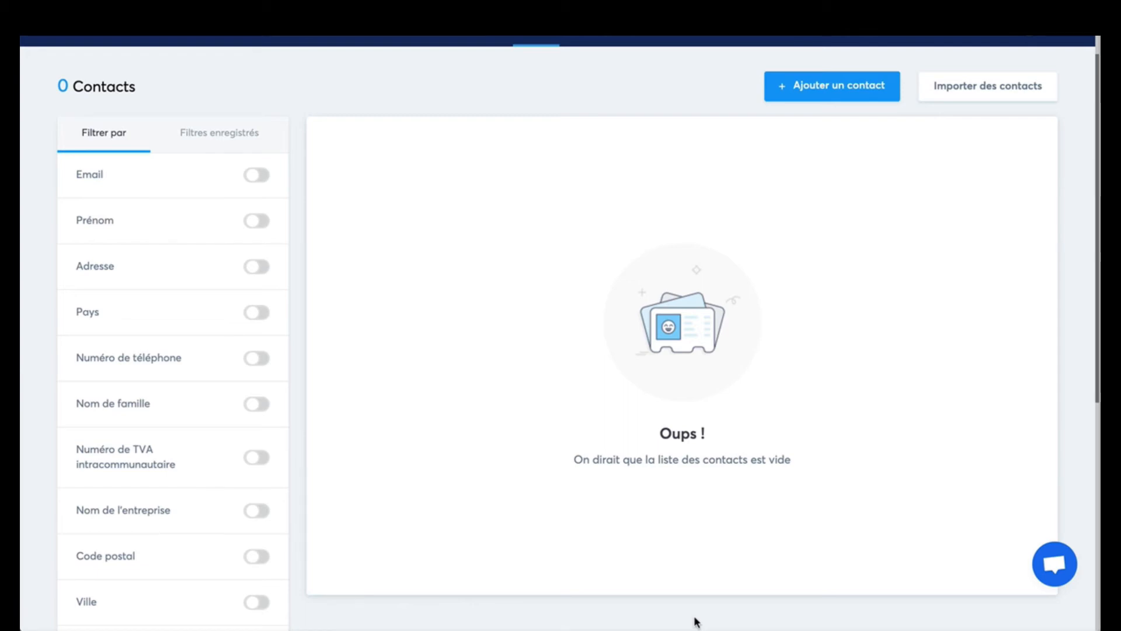
scroll(680, 467, "up", 1)
Step: Revisit the automation rules list, and create a new workflow named "Workflow" in the workflow editor
mouse_move(828, 60)
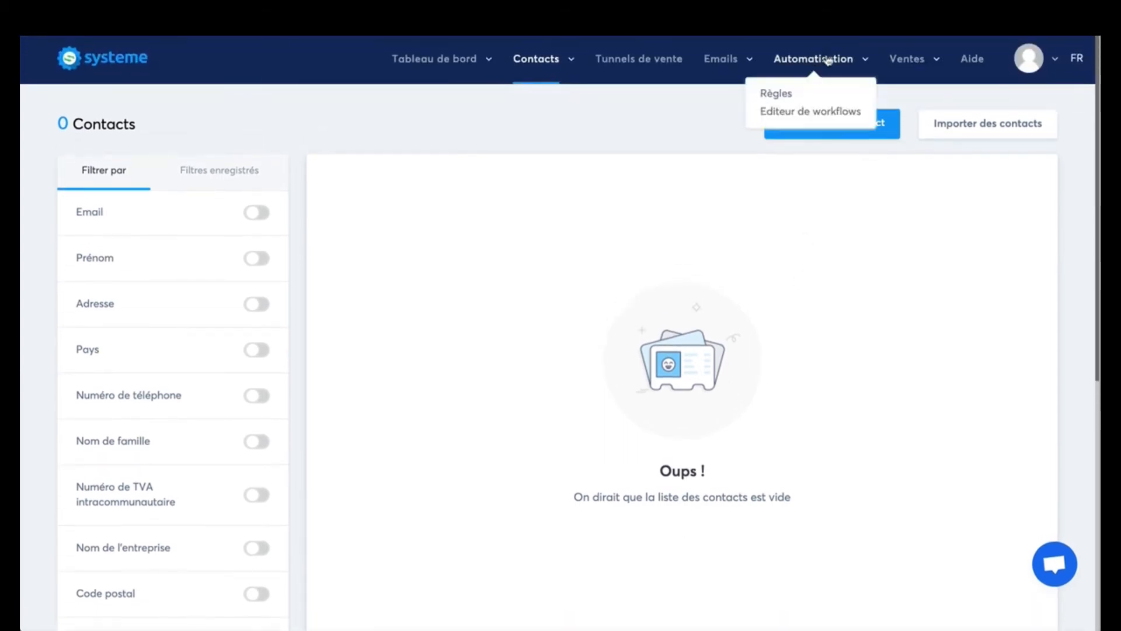
left_click(781, 95)
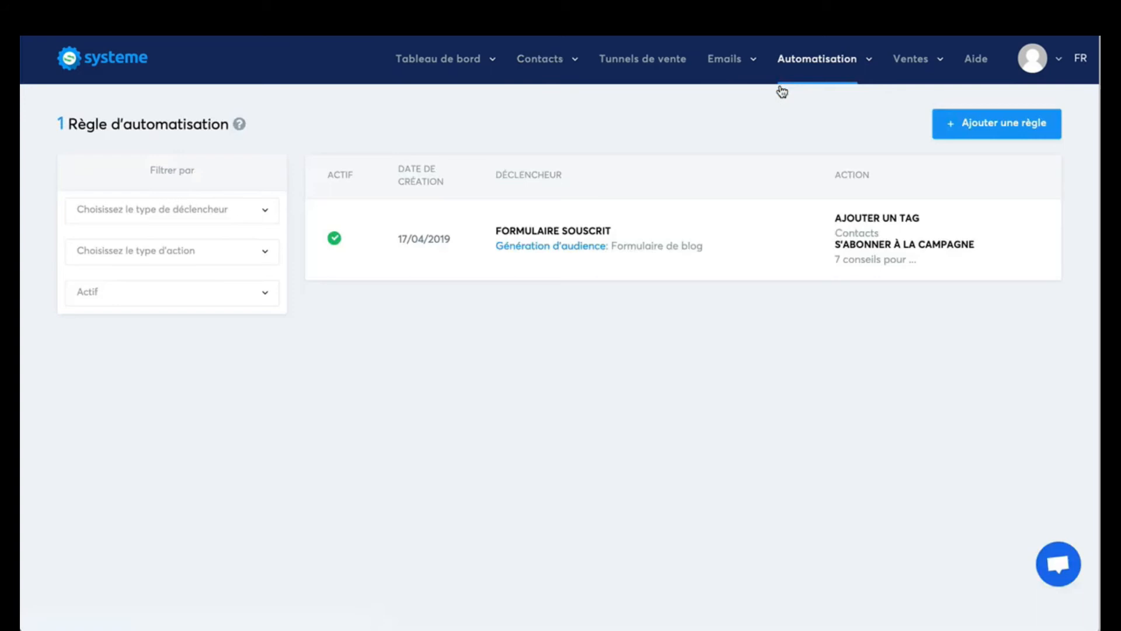
mouse_move(780, 89)
left_click(788, 112)
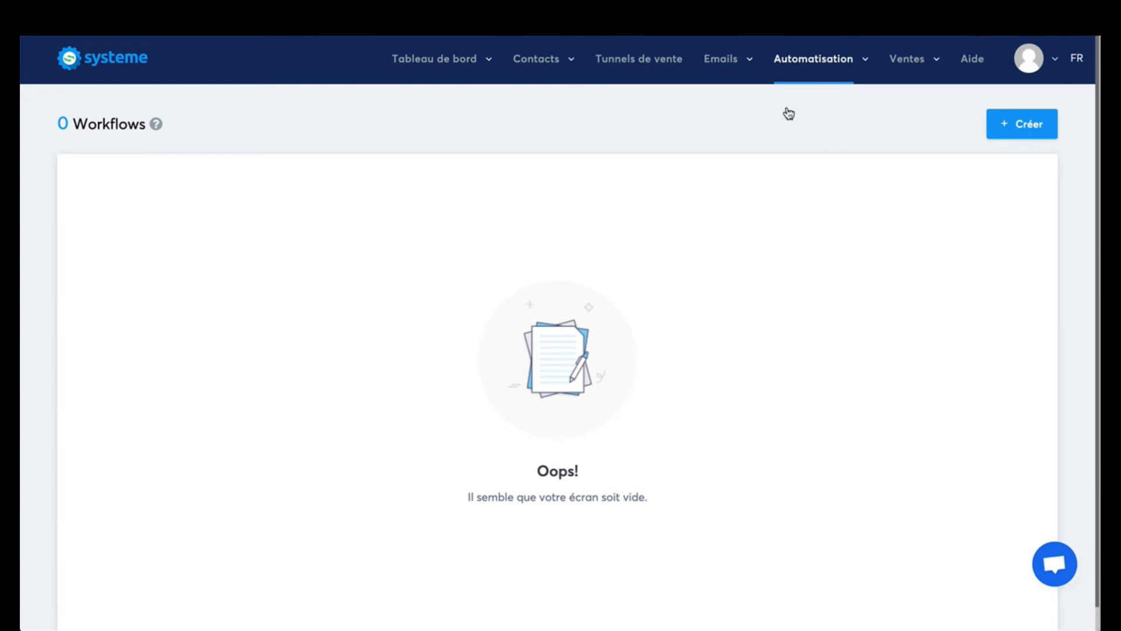
left_click(1020, 125)
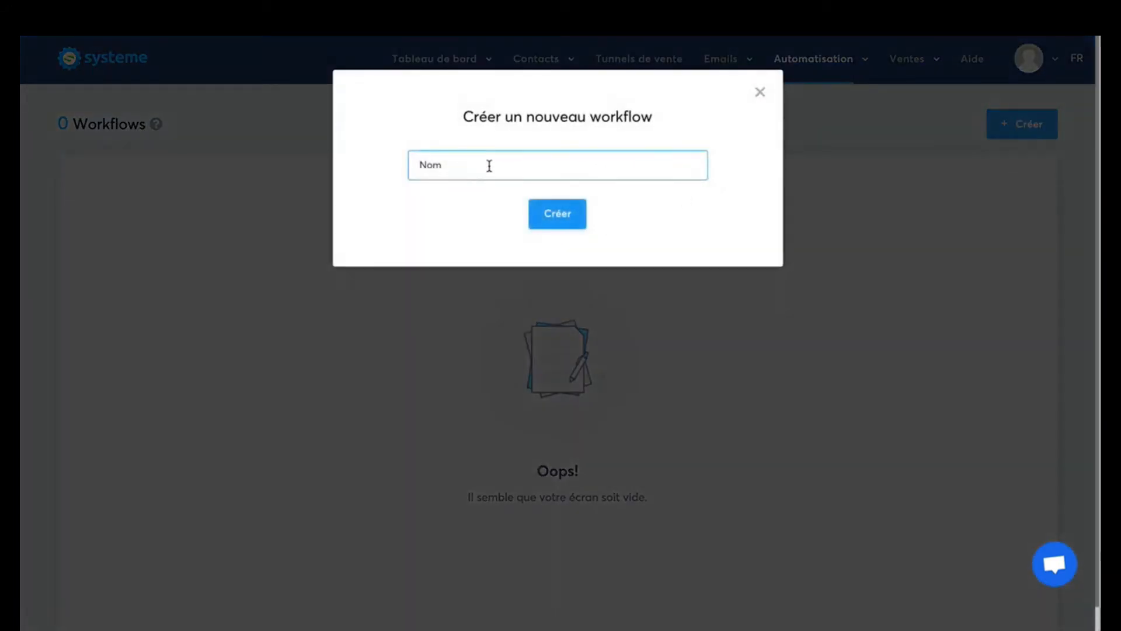
type("Workflow")
left_click(545, 212)
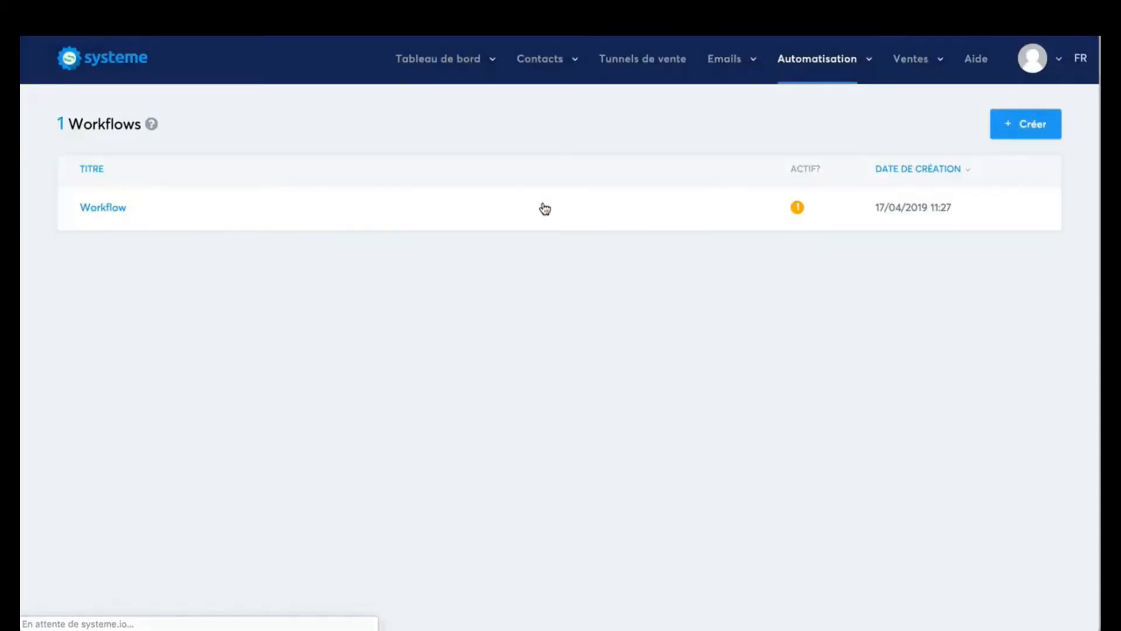
Step: Open the new workflow and create a "Formulaire d'inscription" trigger for "Formulaire de blog" from Génération d'audience
left_click(104, 208)
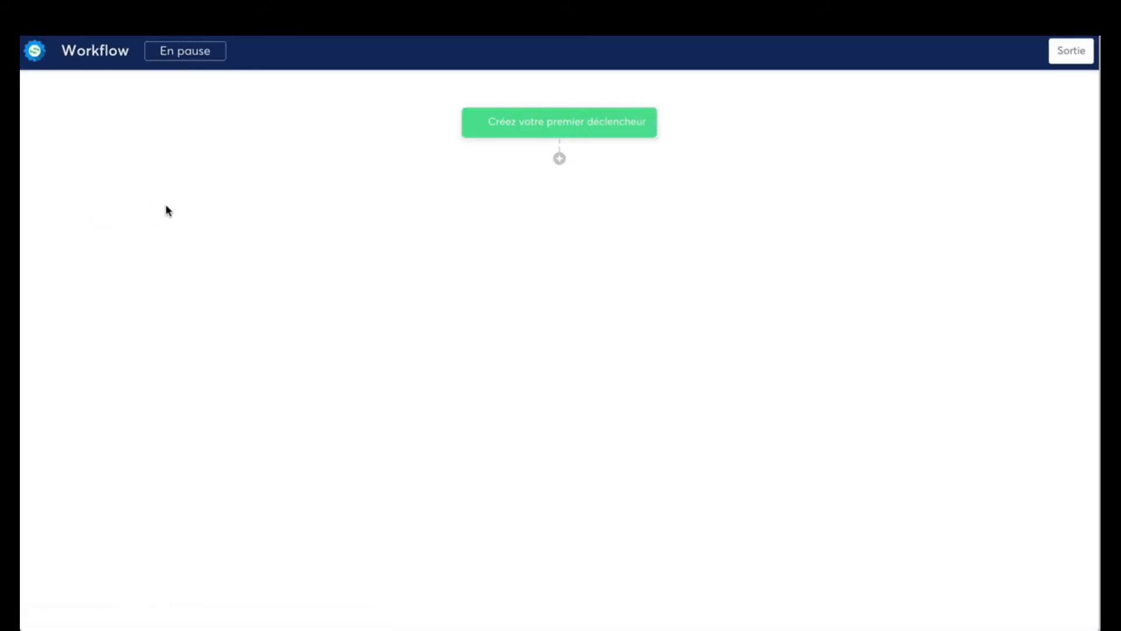
left_click(577, 127)
left_click(556, 285)
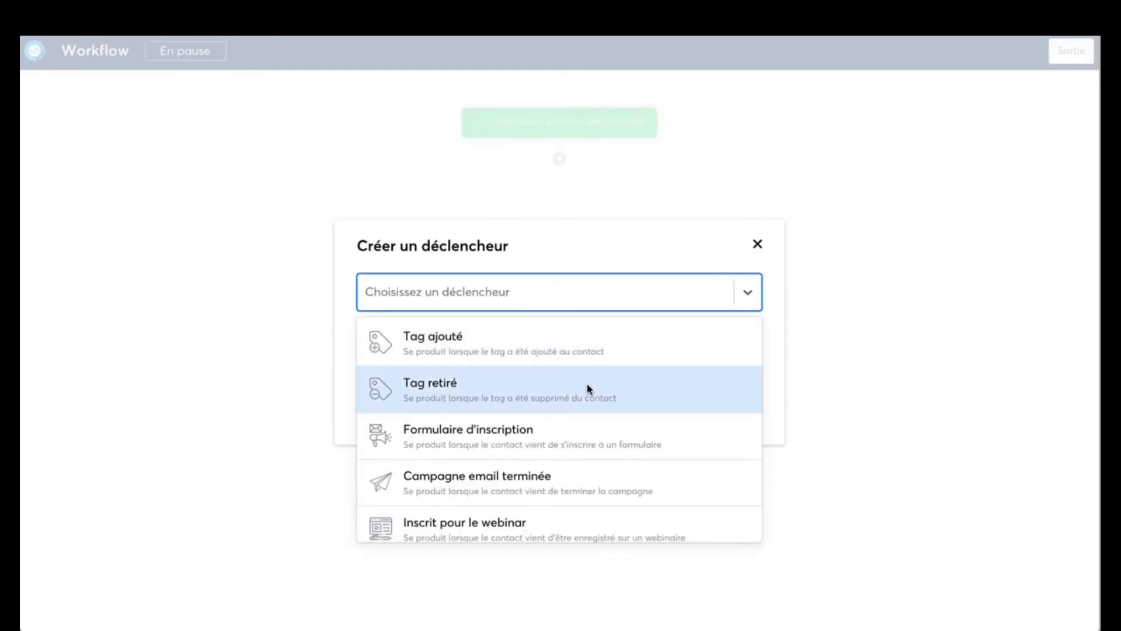
left_click(590, 432)
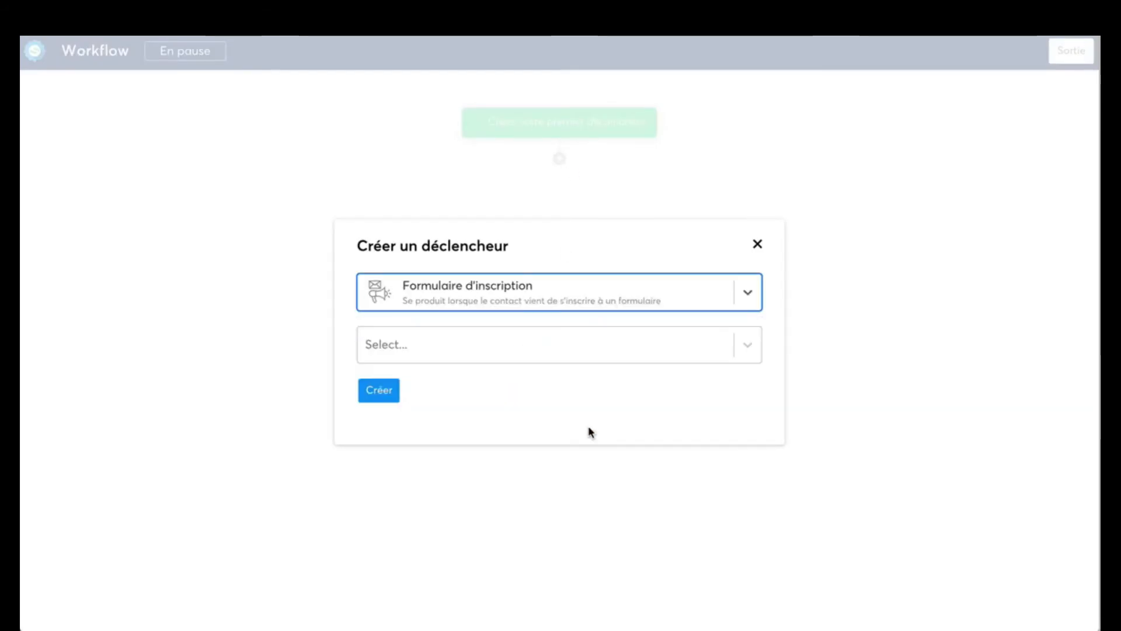
left_click(483, 351)
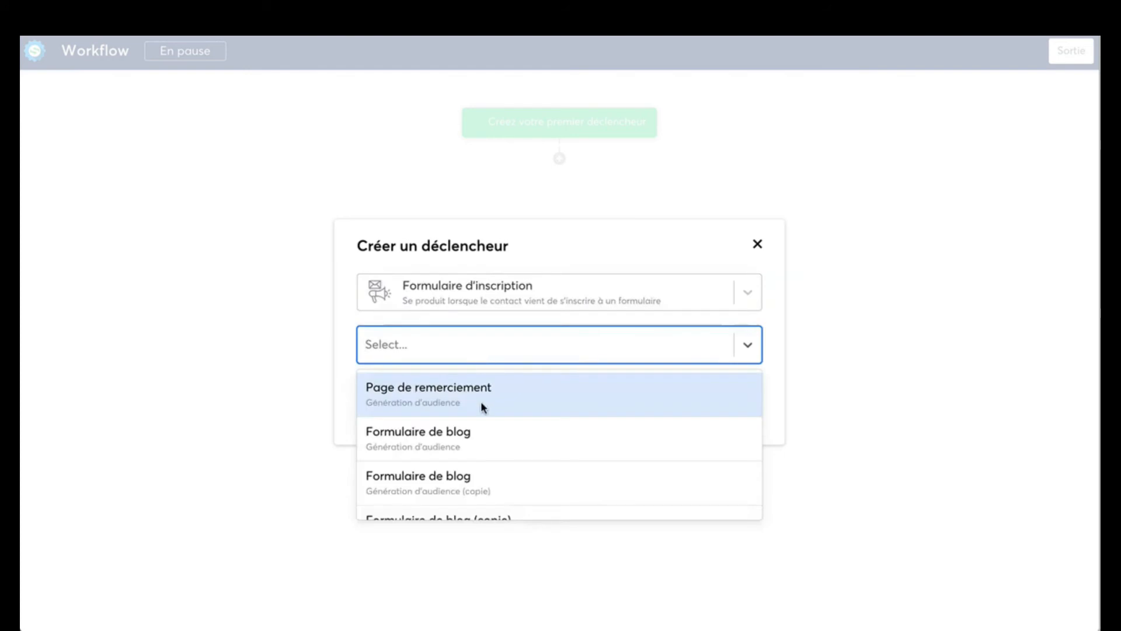
left_click(486, 433)
left_click(378, 390)
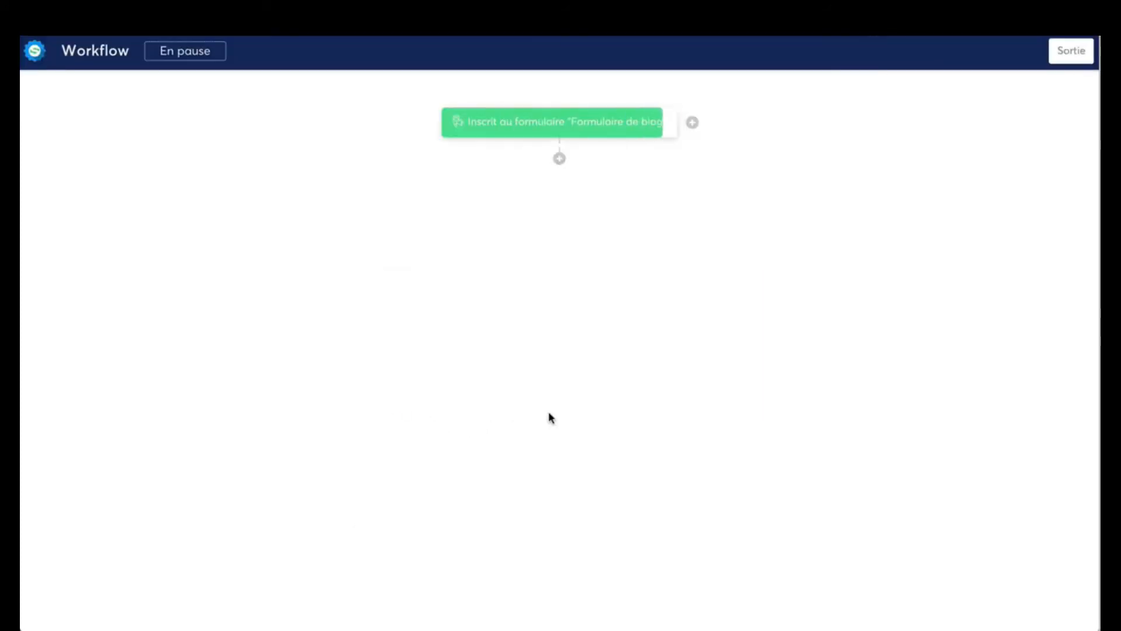
Step: Add an "Ajouter un tag" action with the tag "Contacts" below the blog form trigger
left_click(559, 159)
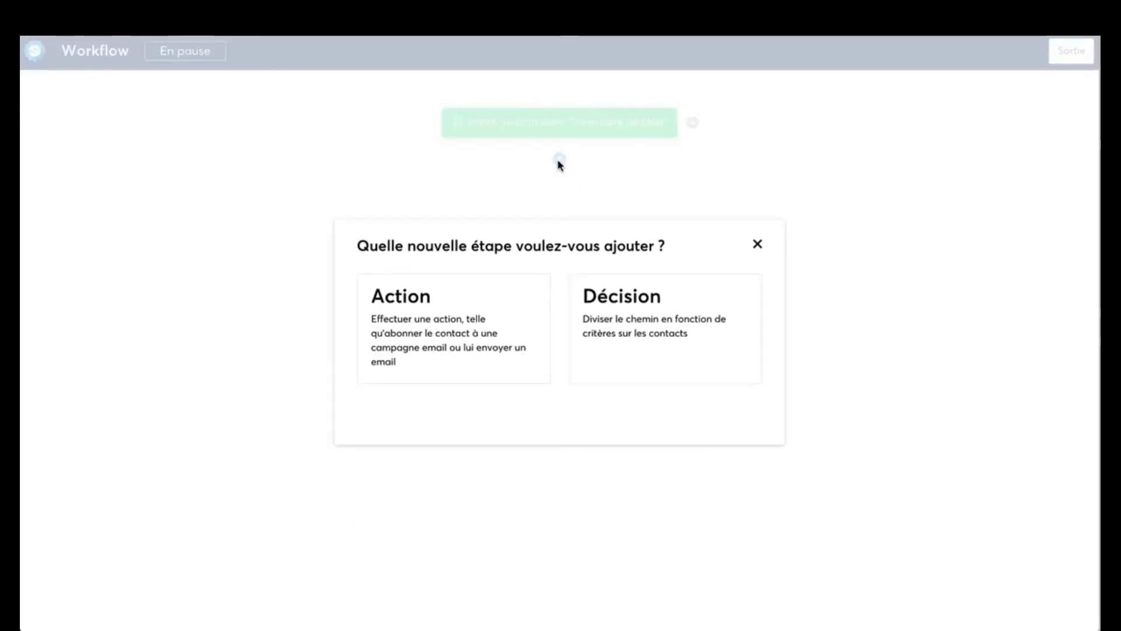
left_click(447, 321)
left_click(460, 300)
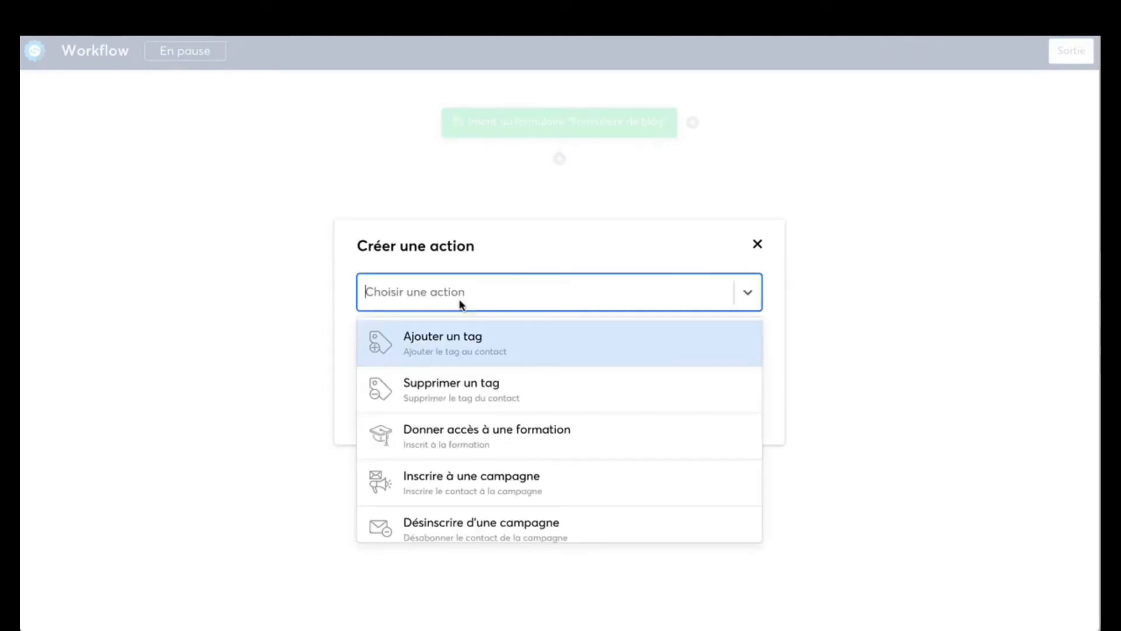
left_click(470, 350)
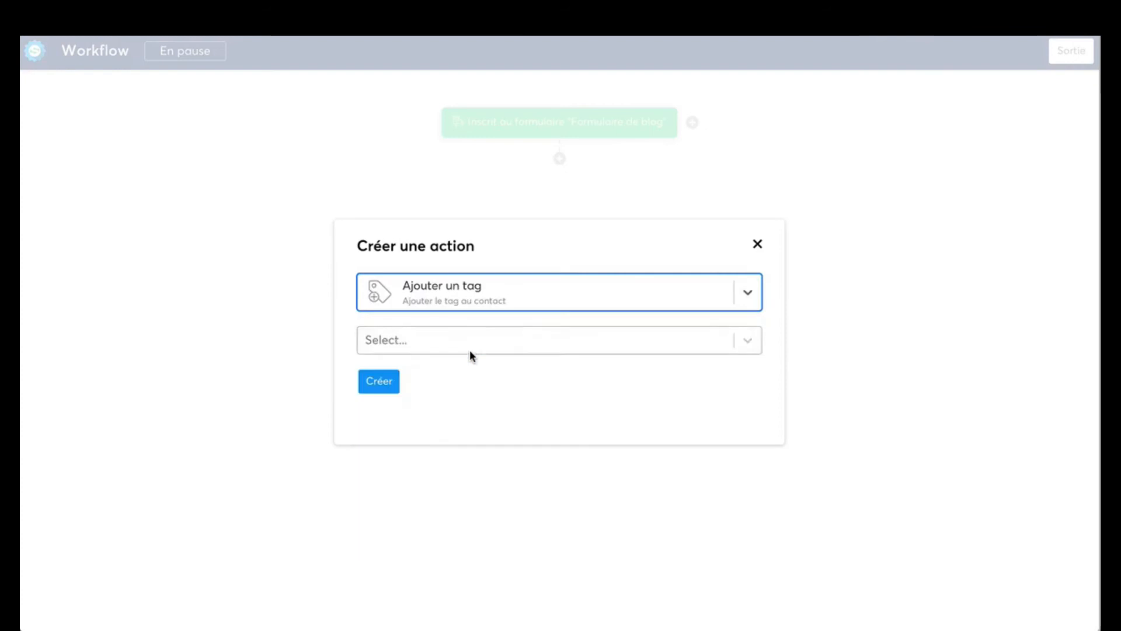
left_click(426, 338)
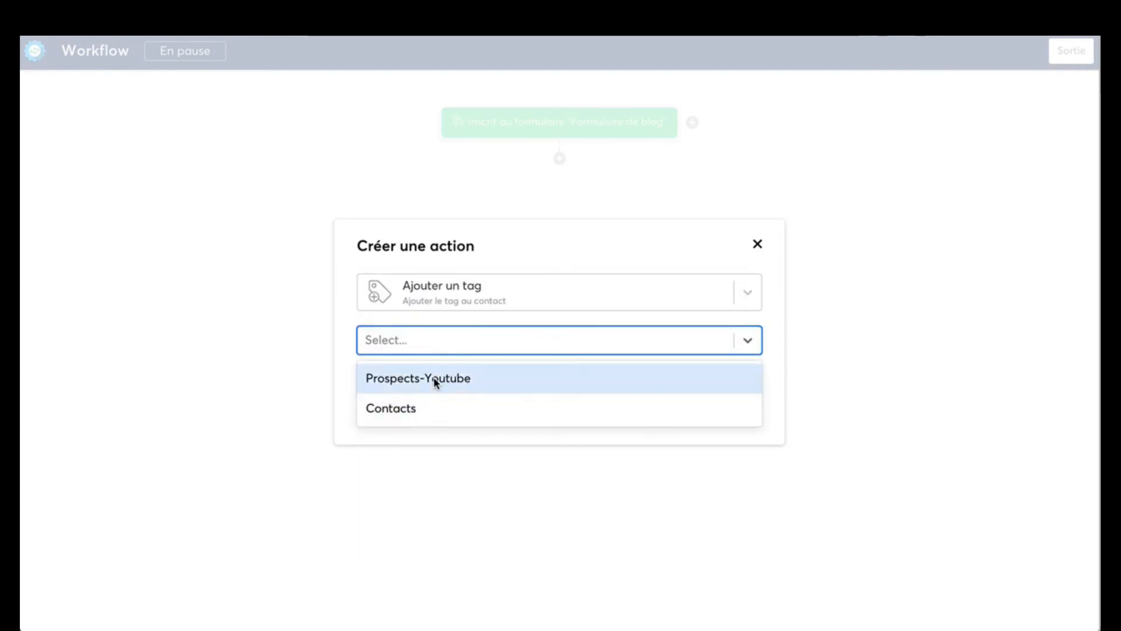
left_click(437, 401)
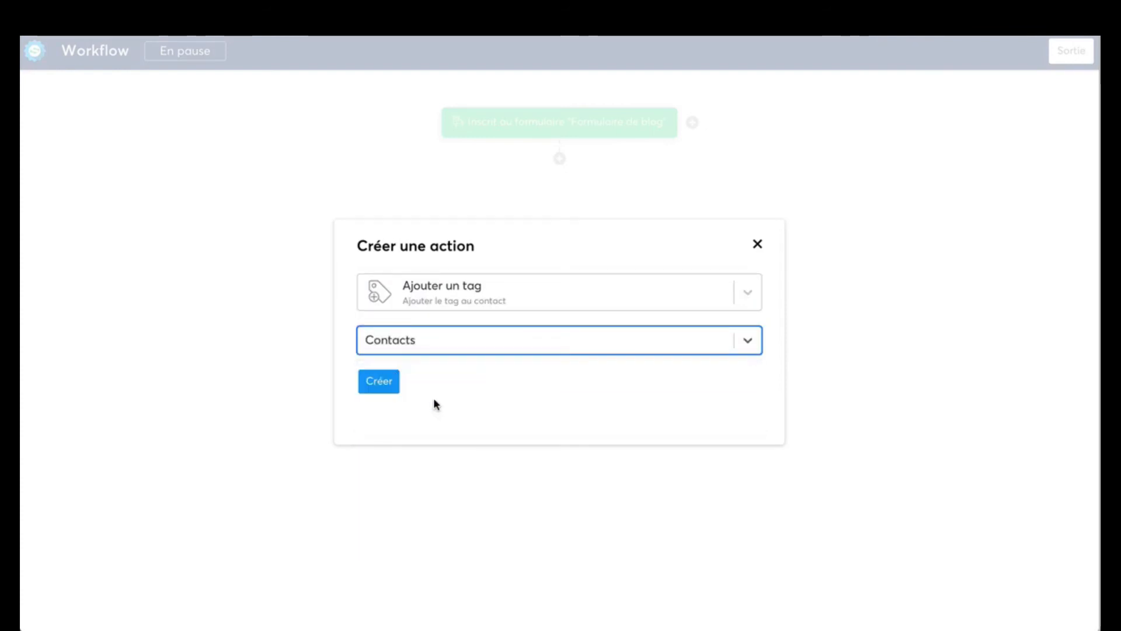
left_click(380, 383)
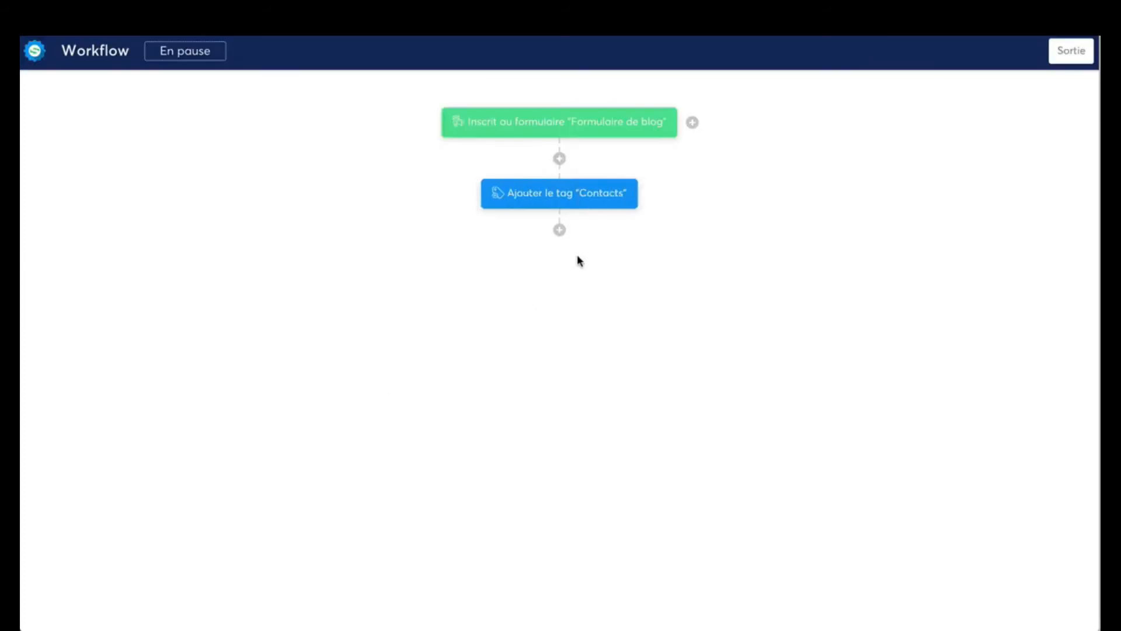
left_click(559, 230)
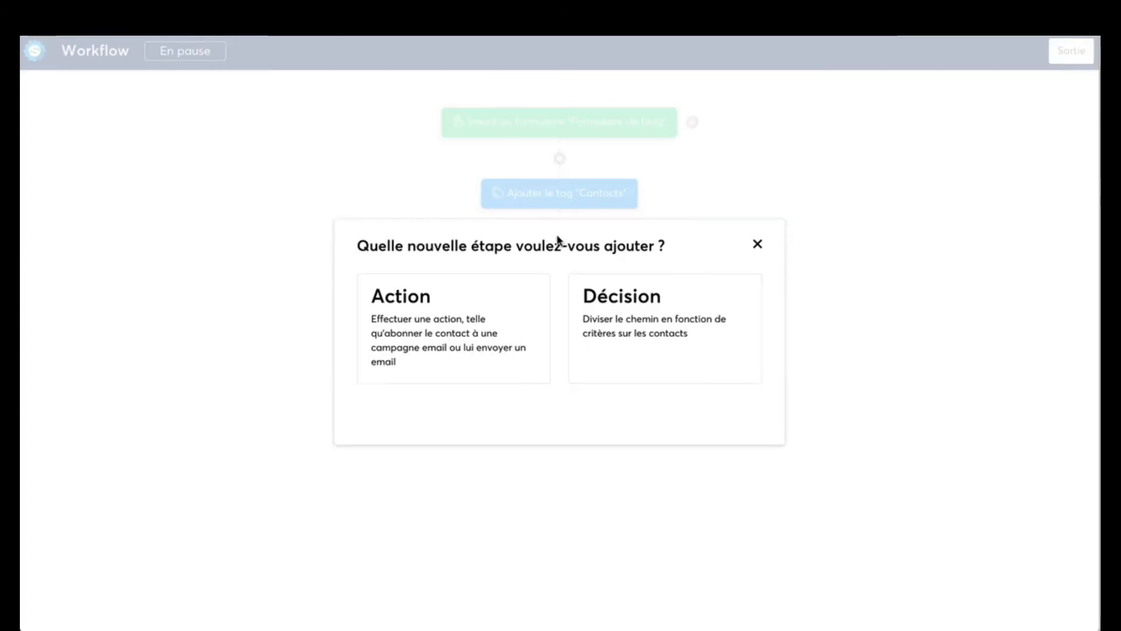
left_click(428, 329)
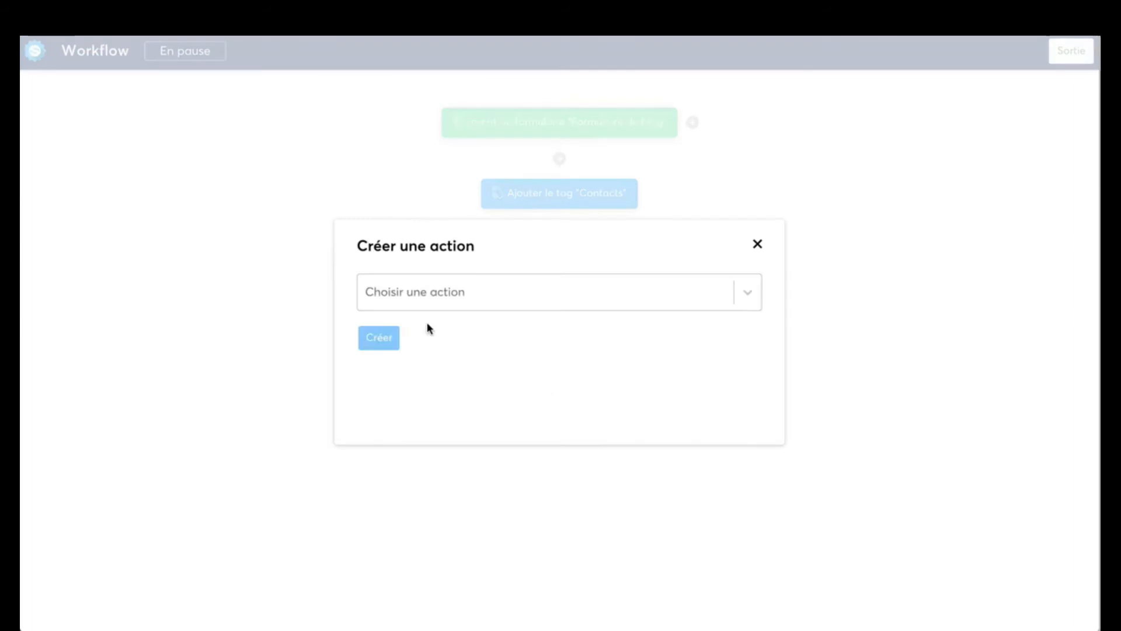
left_click(450, 292)
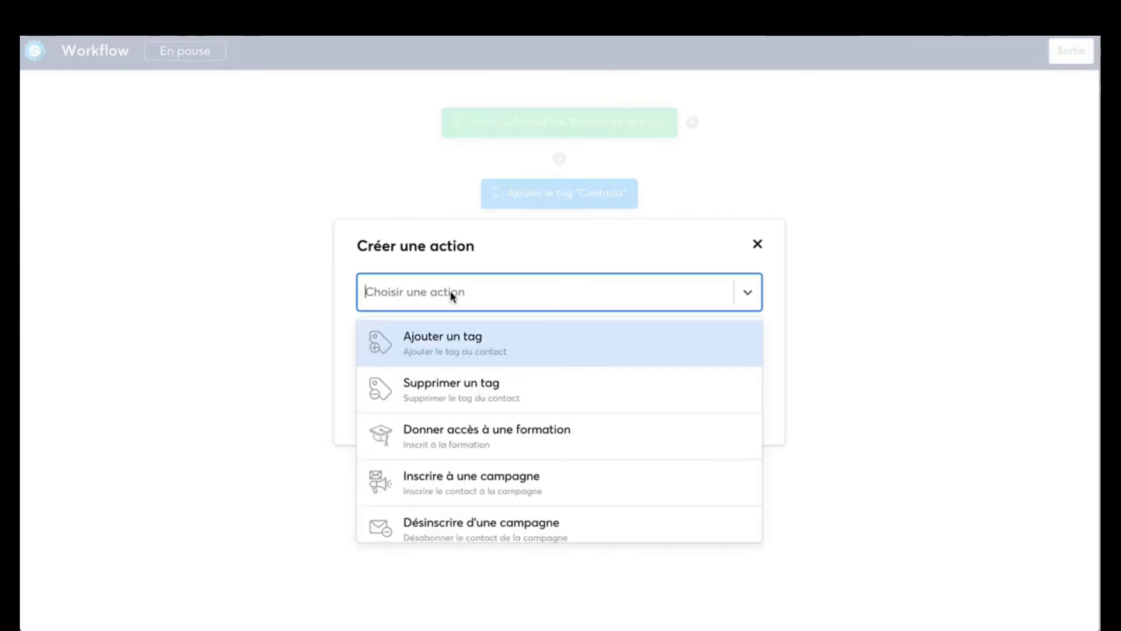
scroll(635, 385, "down", 2)
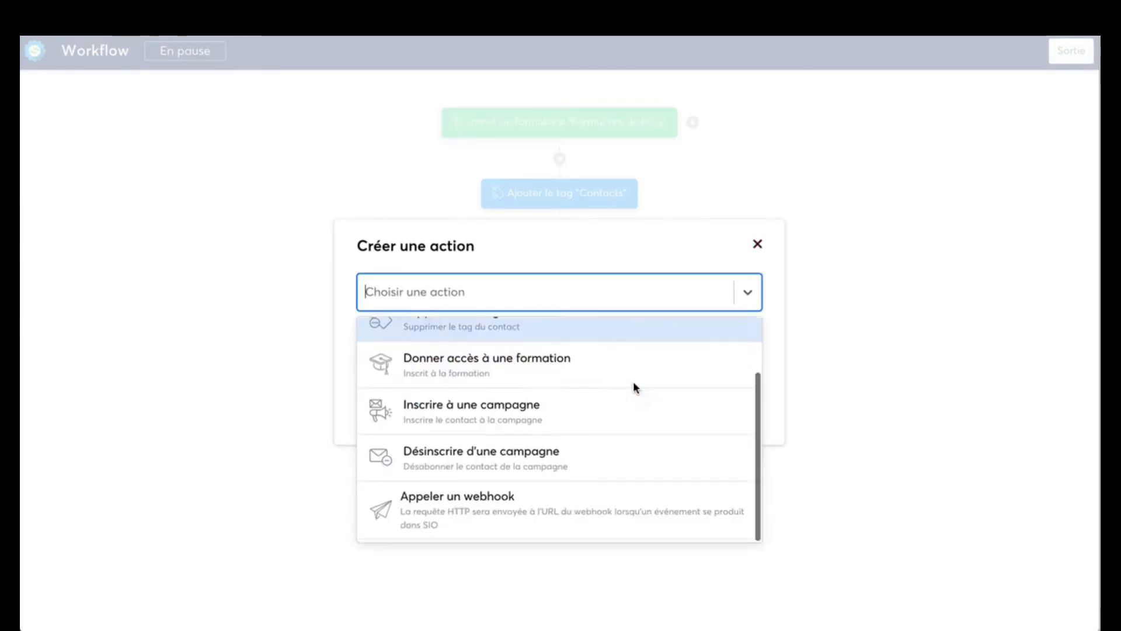
left_click(757, 245)
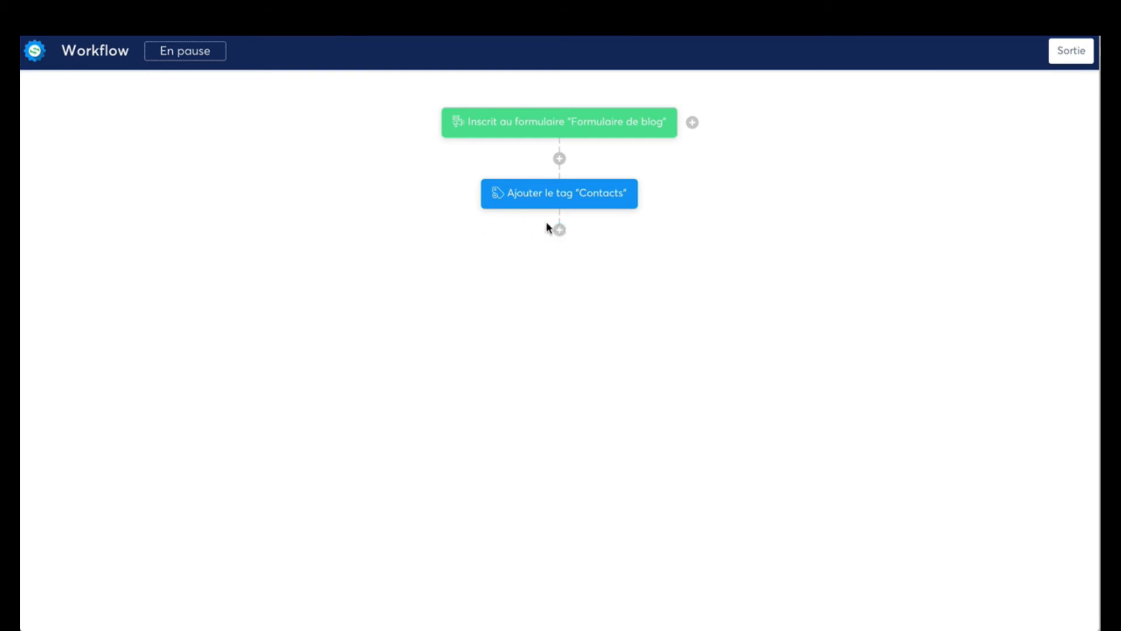
left_click(559, 229)
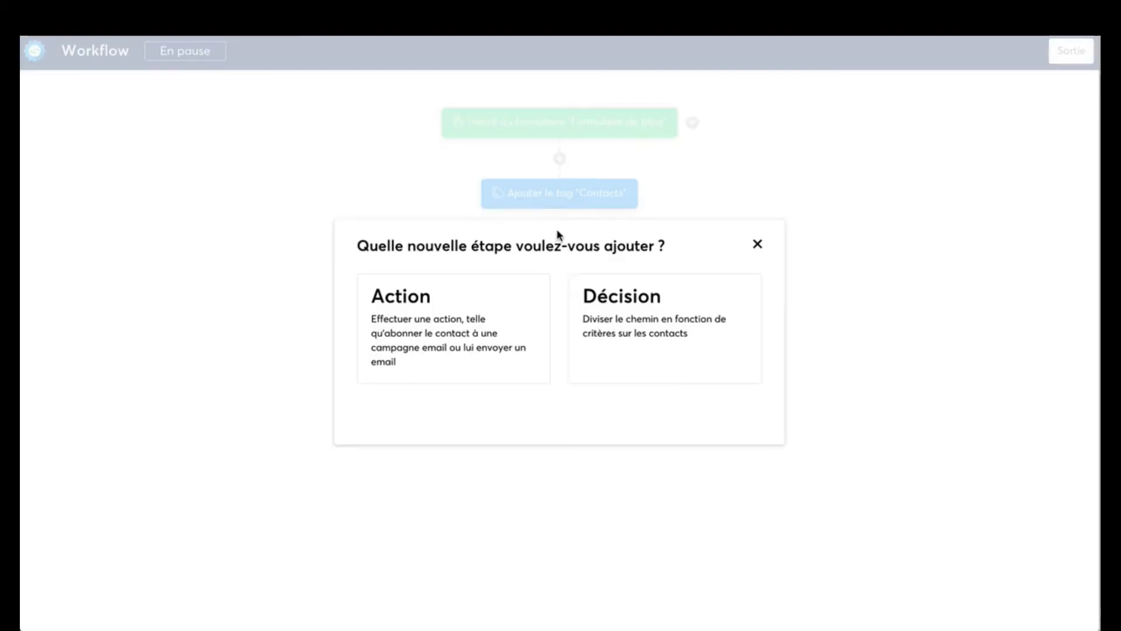
left_click(622, 297)
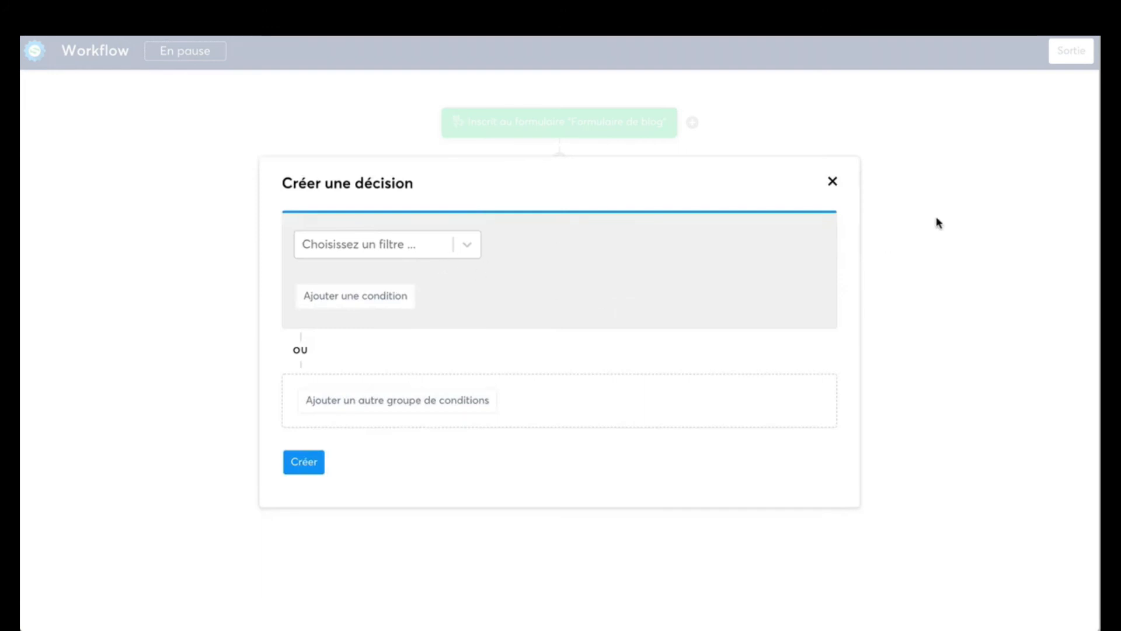
left_click(832, 181)
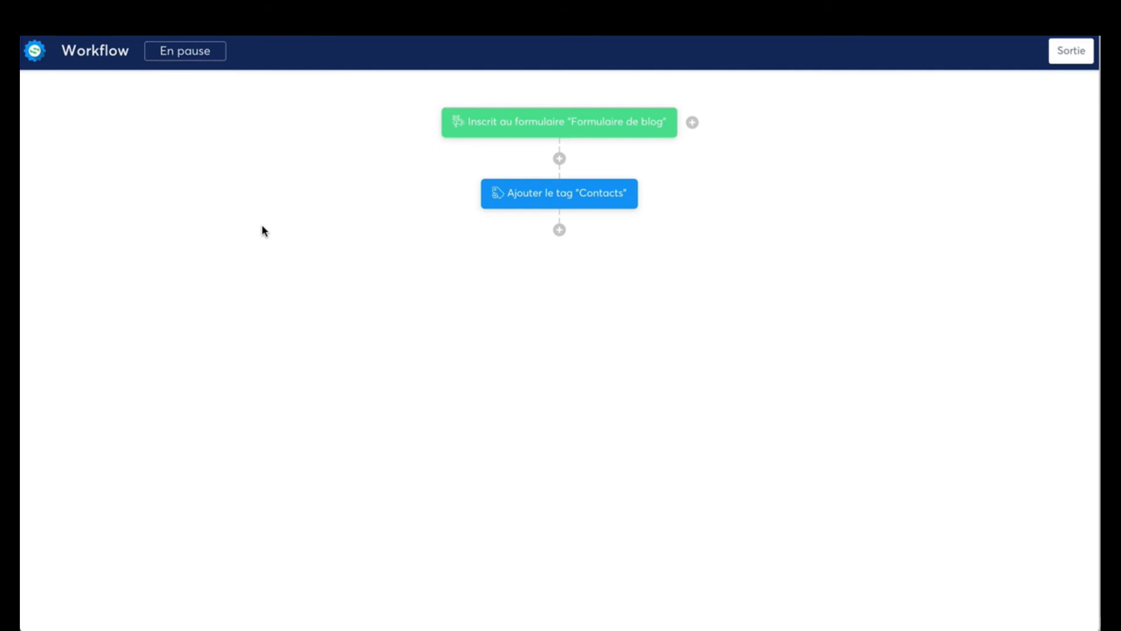
Step: Add an "Inscrire à une campagne" action for the campaign "7 conseils pour ..." after the "Contacts" tag action
left_click(560, 231)
left_click(457, 306)
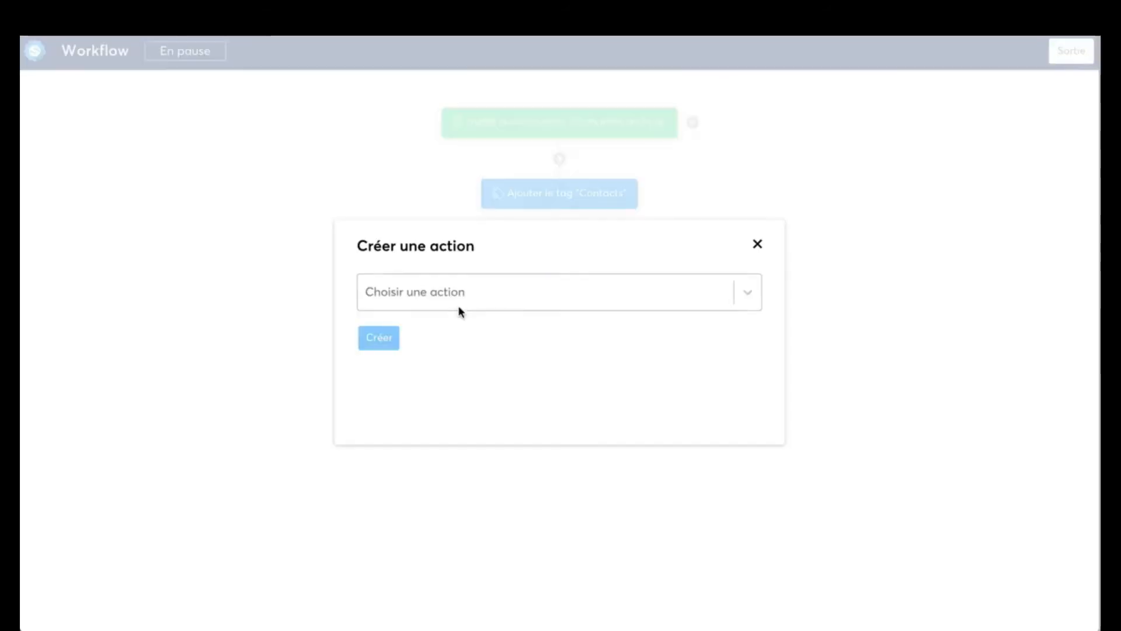
left_click(503, 303)
left_click(519, 474)
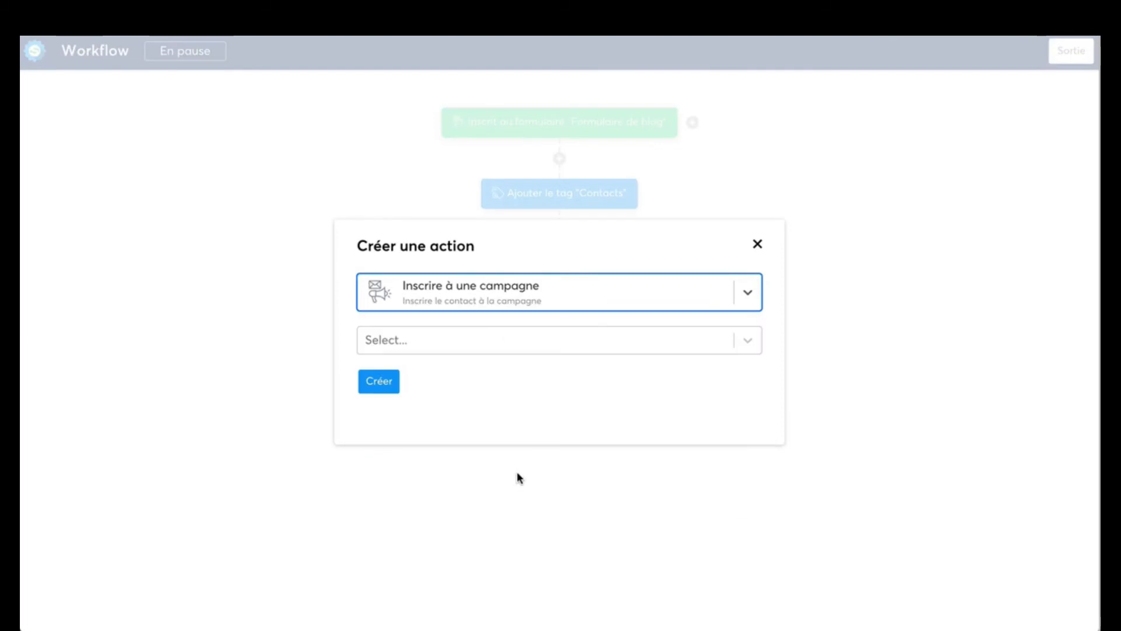
left_click(430, 341)
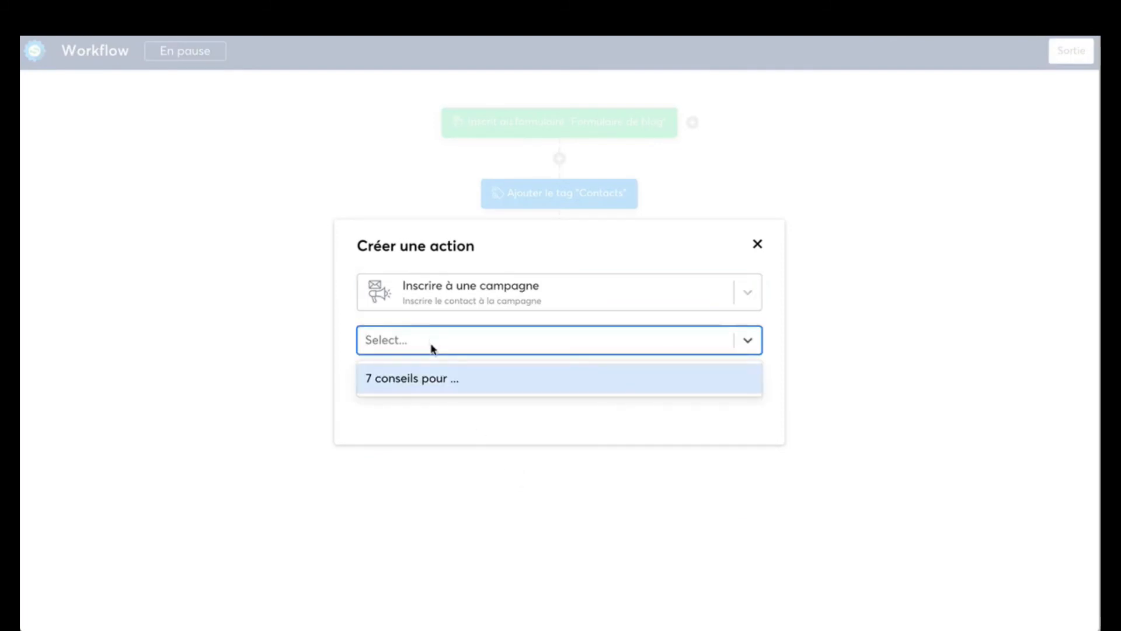
left_click(432, 378)
left_click(379, 381)
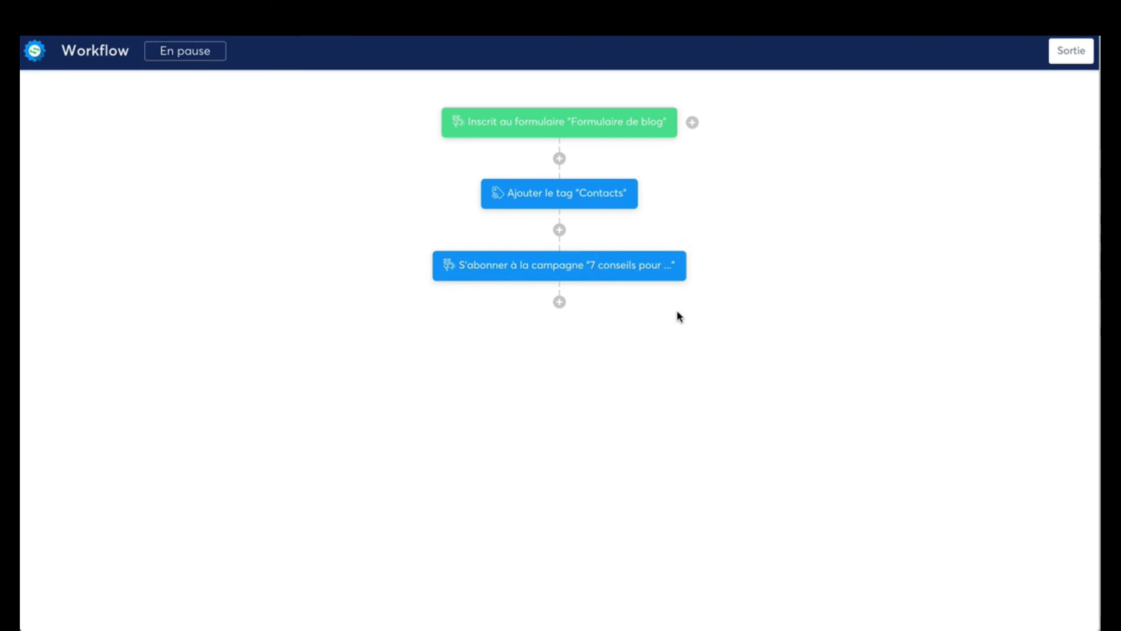
Step: Add a decision after the campaign subscription with the filter Tag, "Contact tagué avec", "Prospects-Youtube"
mouse_move(560, 270)
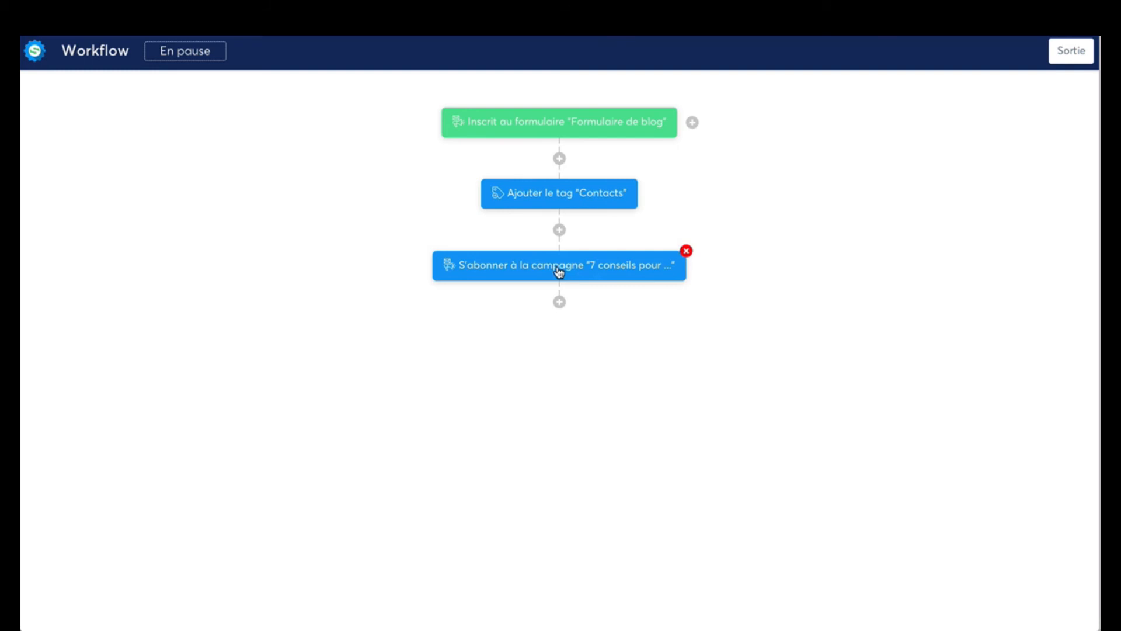
left_click(559, 304)
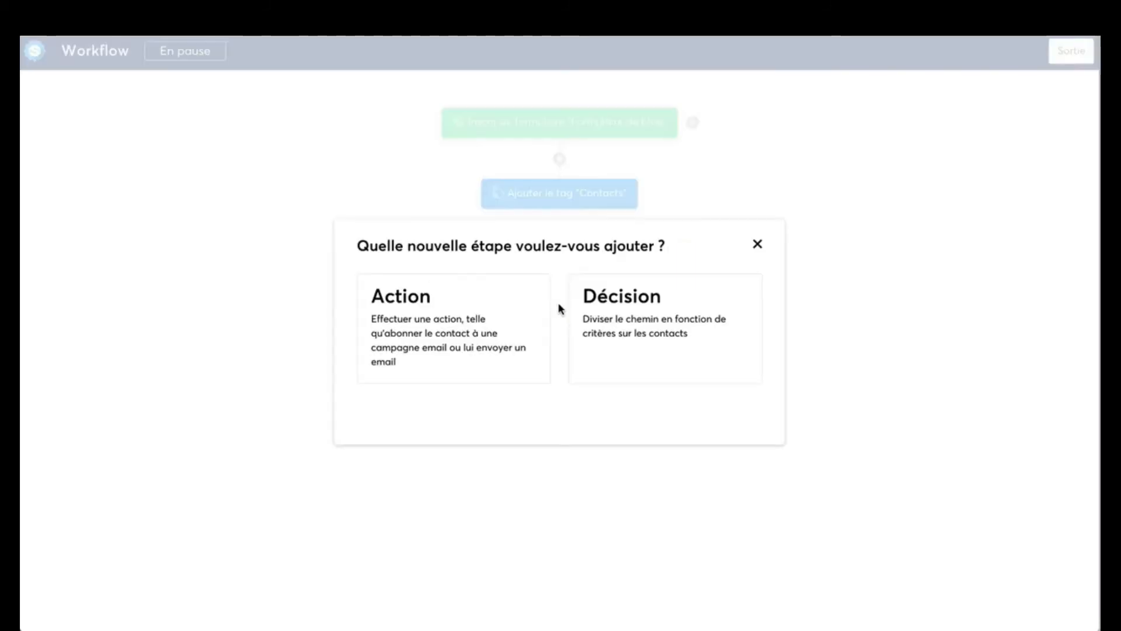
left_click(604, 314)
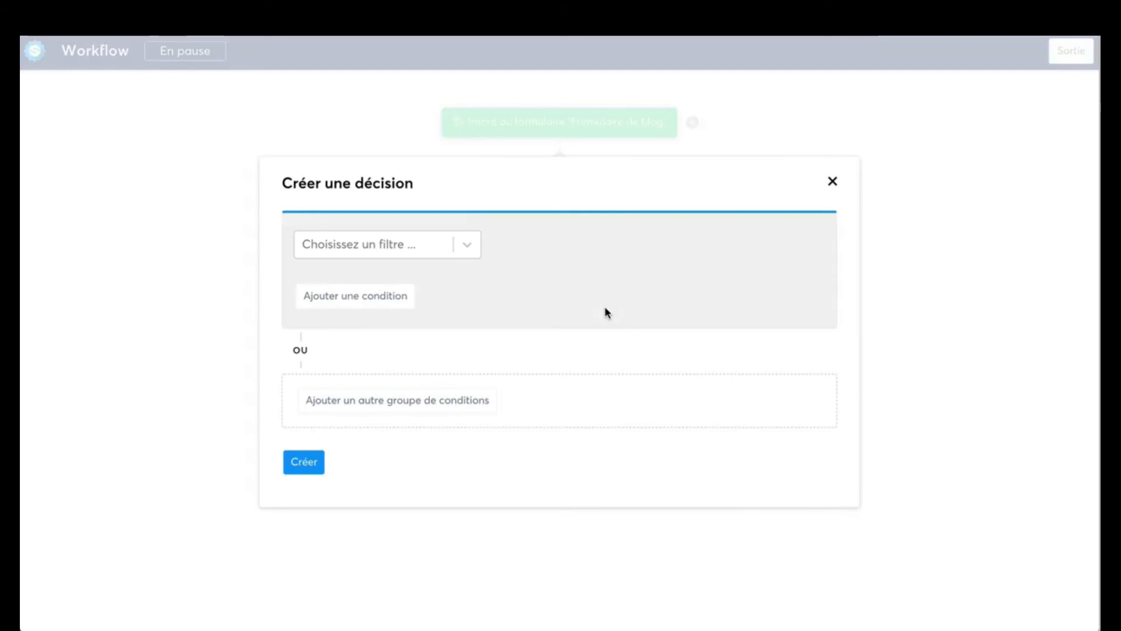
left_click(460, 249)
left_click(412, 313)
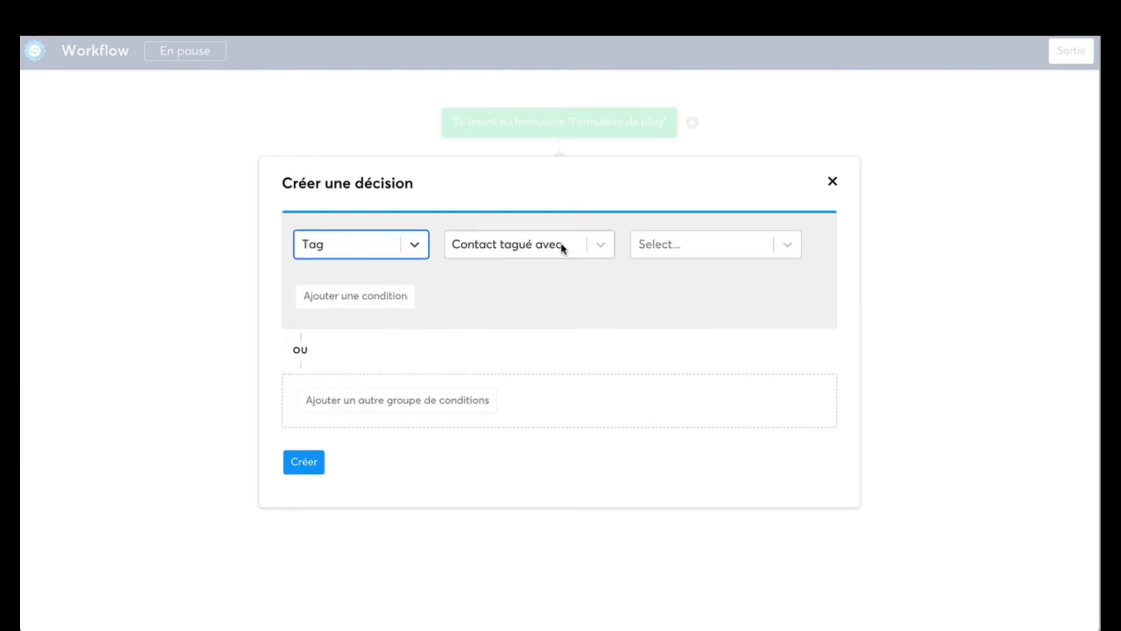
left_click(657, 245)
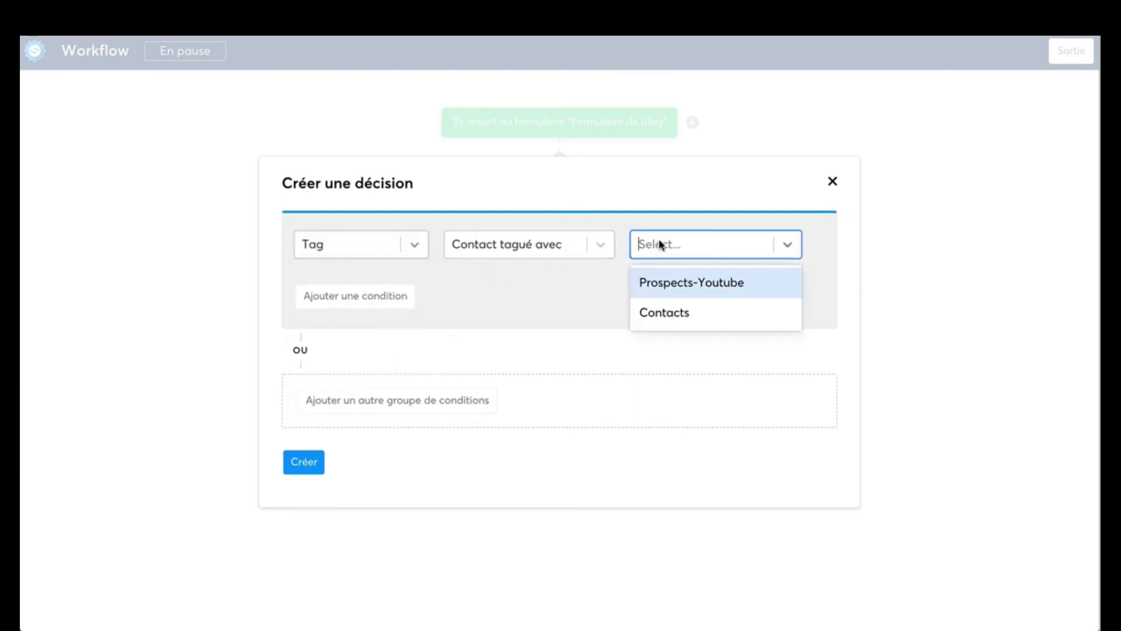
left_click(676, 288)
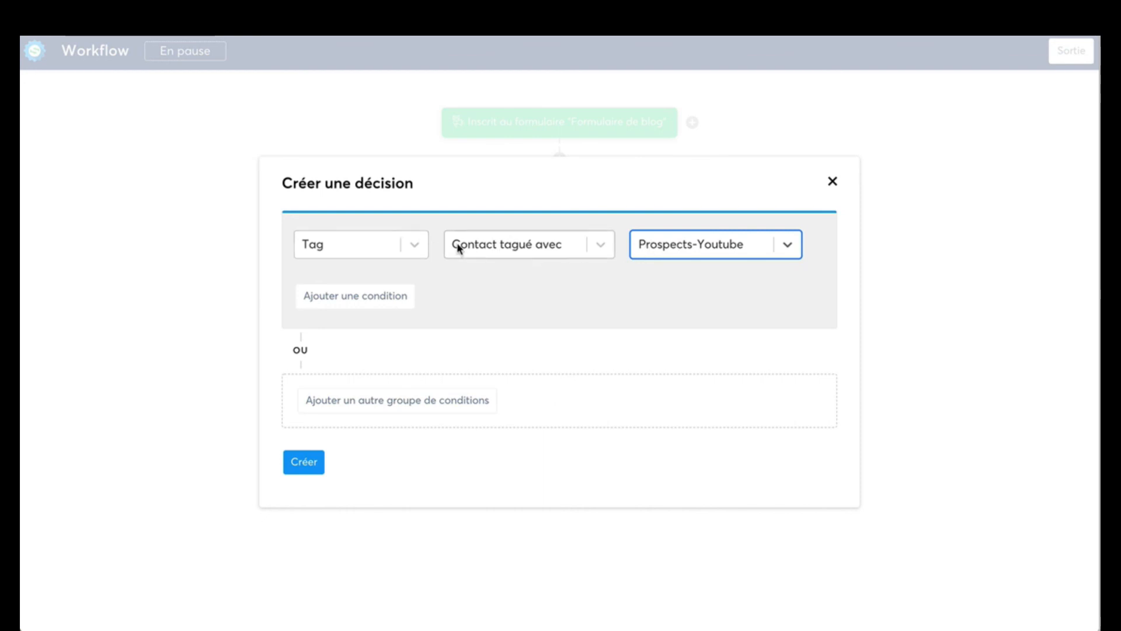
left_click(368, 253)
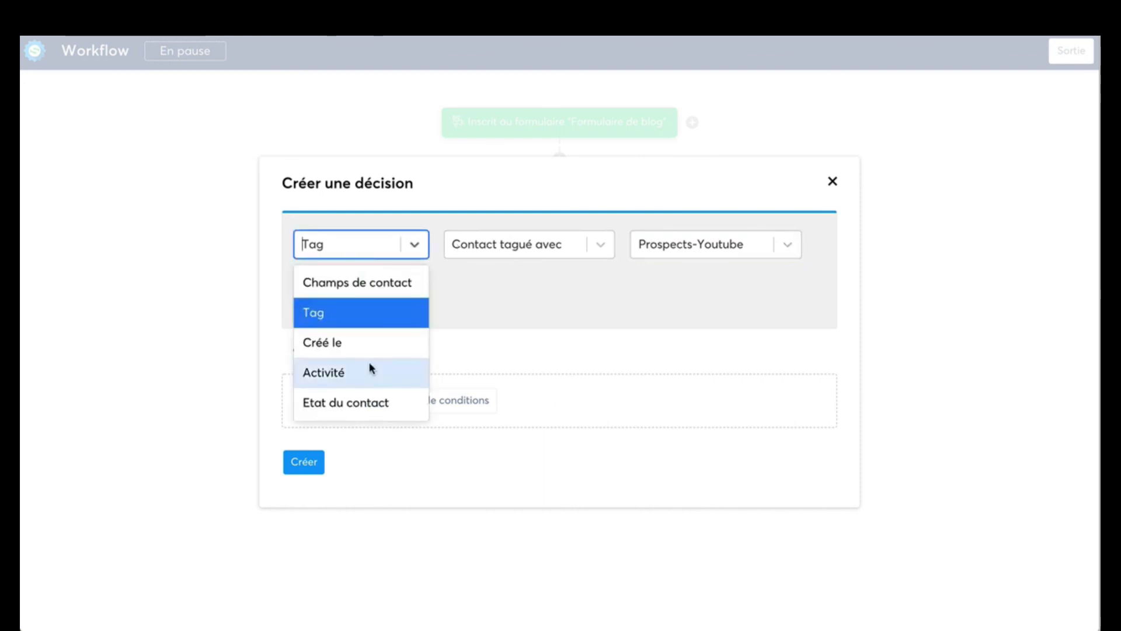
left_click(478, 327)
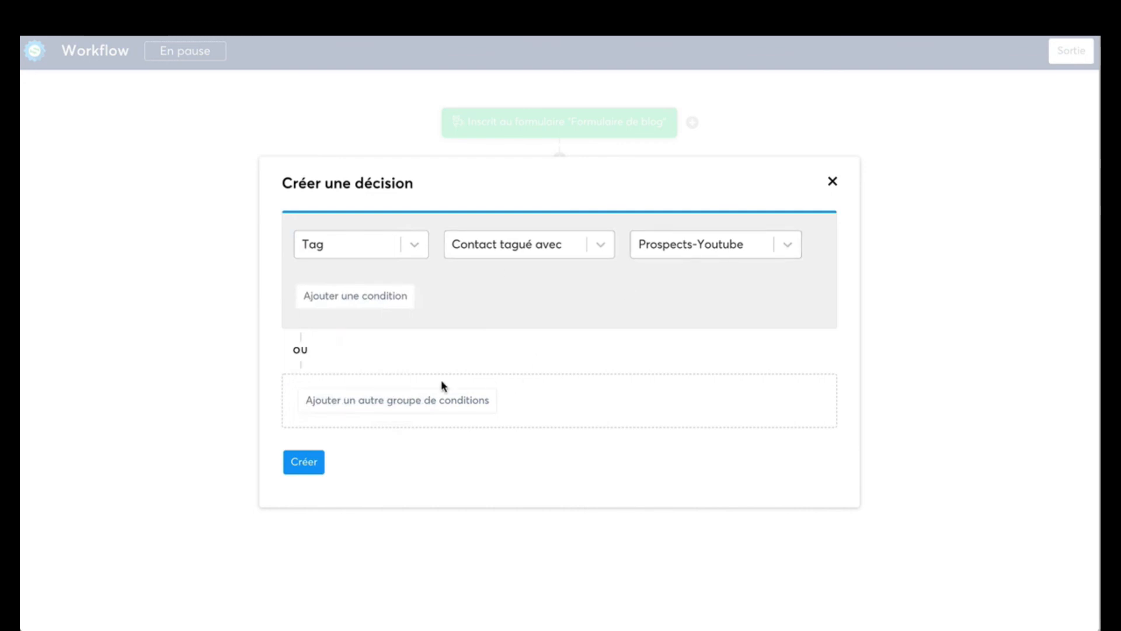
scroll(442, 386, "down", 1)
left_click(304, 462)
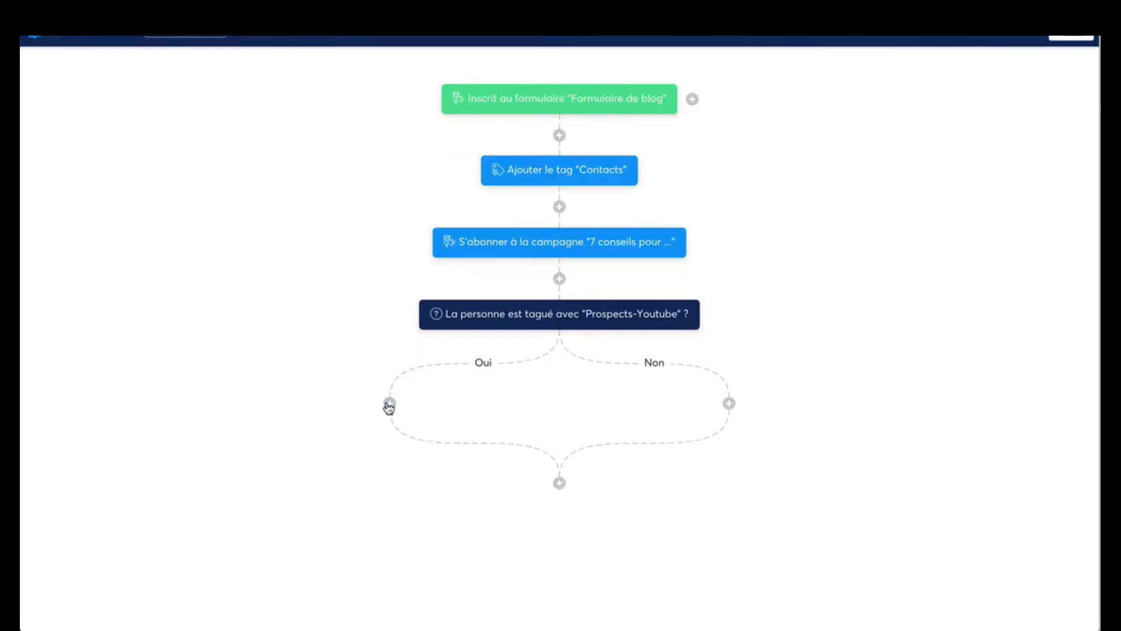
Step: Add a "Désinscrire d'une campagne" action for "7 conseils pour ..." on the decision's "Oui" branch
left_click(388, 404)
left_click(438, 352)
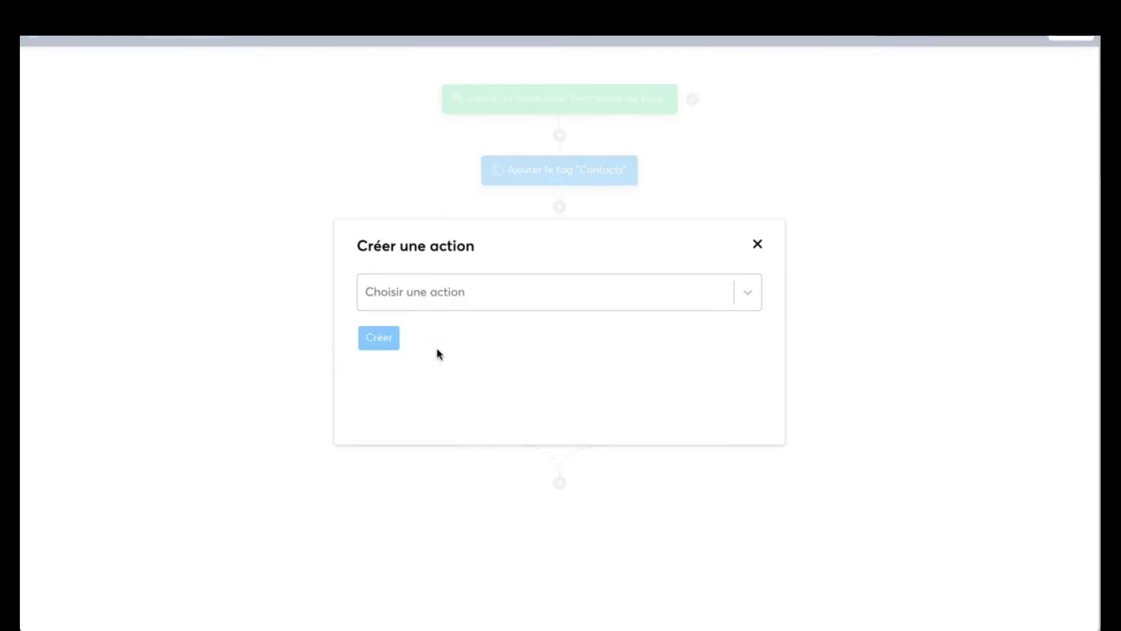
left_click(481, 297)
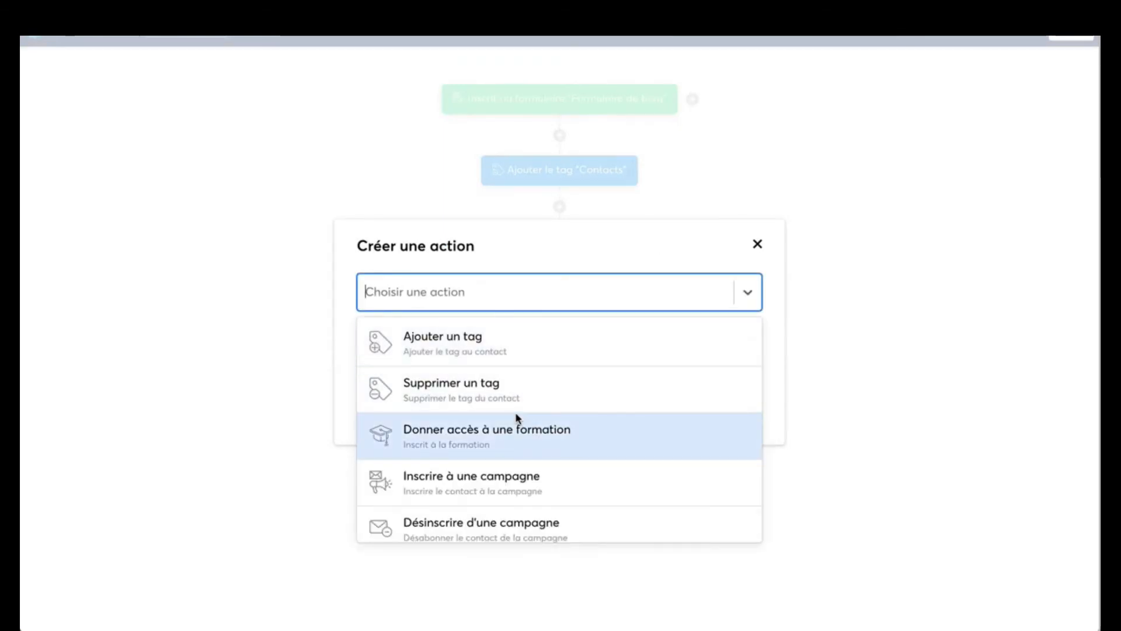
scroll(515, 412, "down", 2)
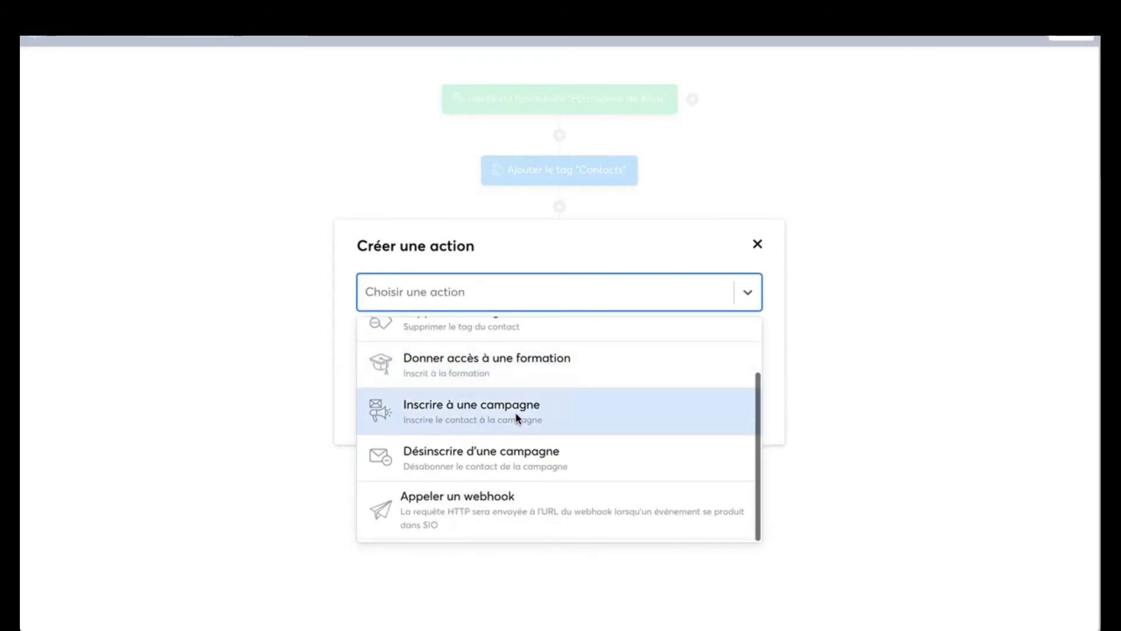
left_click(512, 459)
left_click(489, 349)
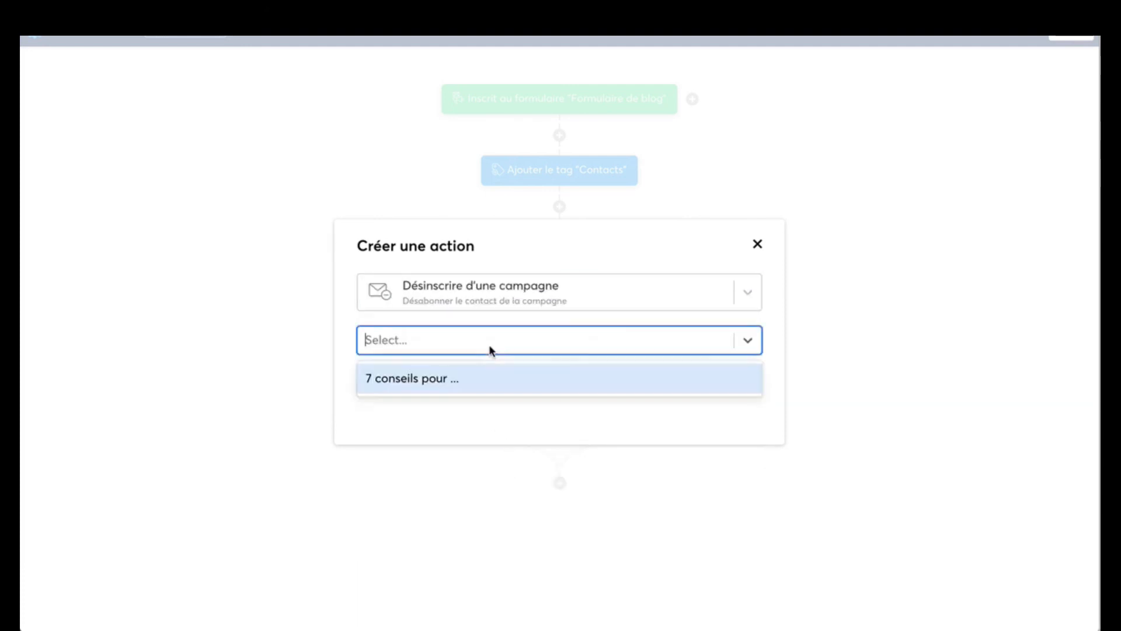
left_click(478, 377)
left_click(380, 381)
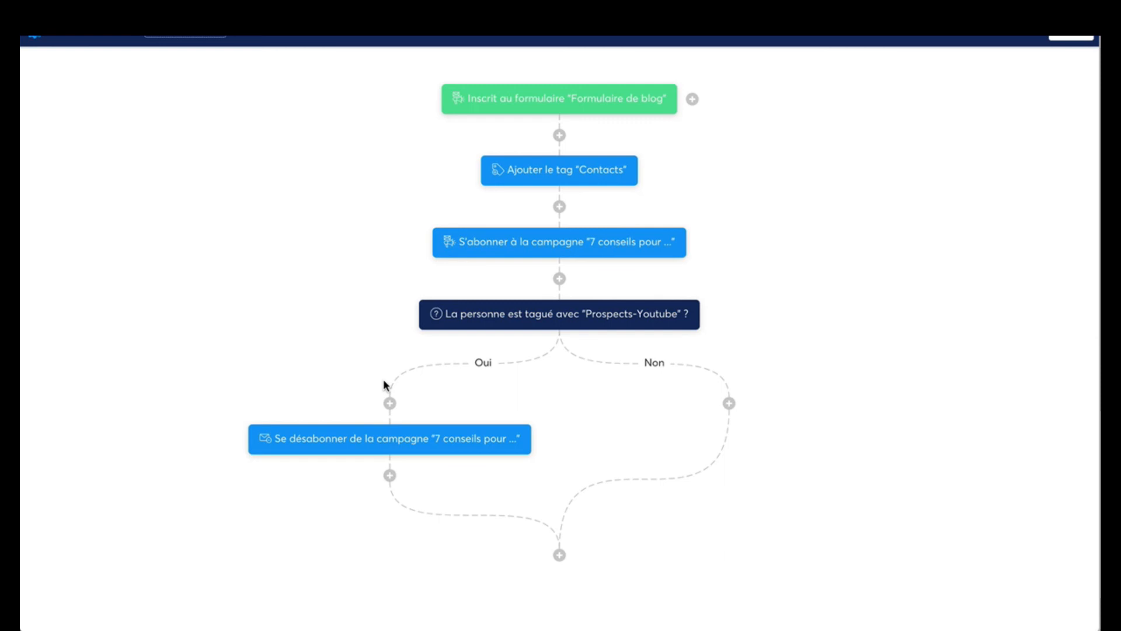
scroll(784, 342, "up", 1)
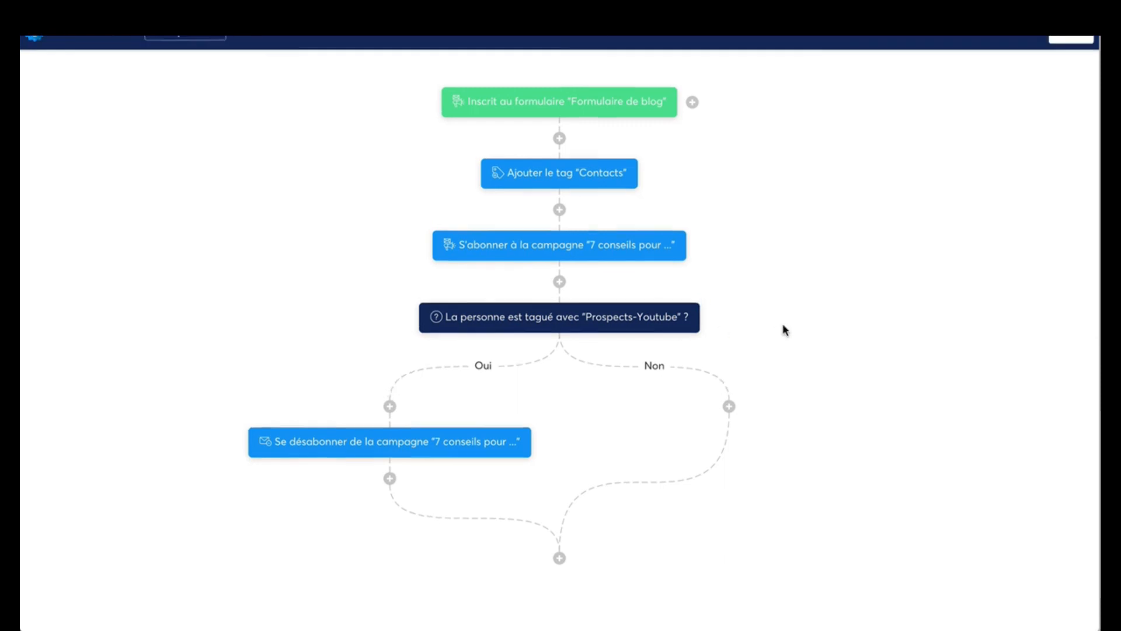
scroll(784, 330, "down", 1)
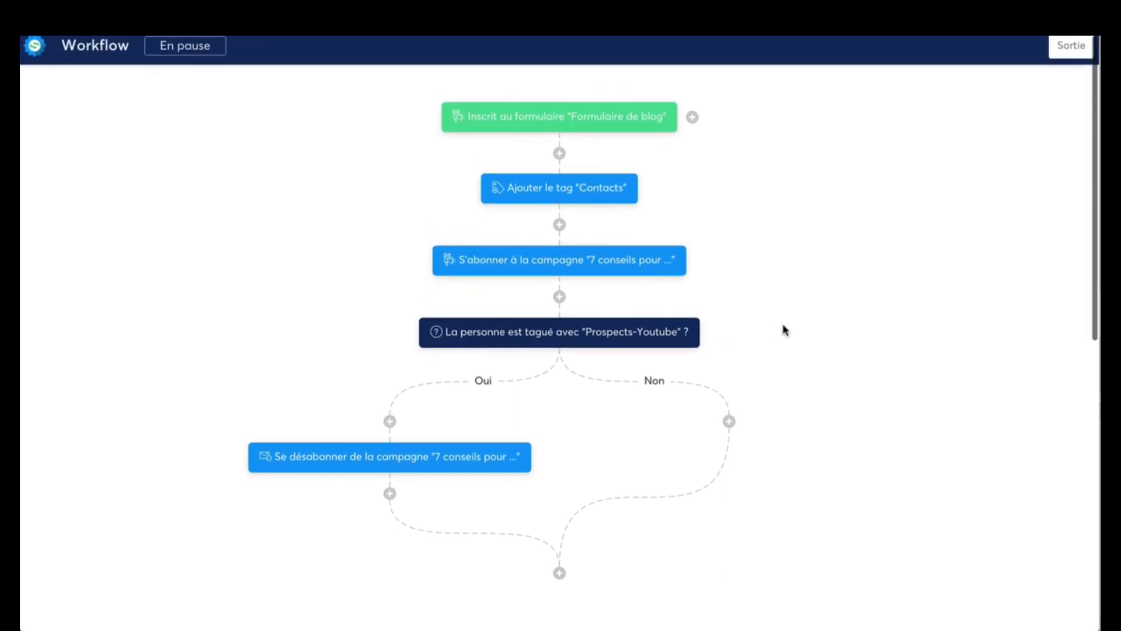